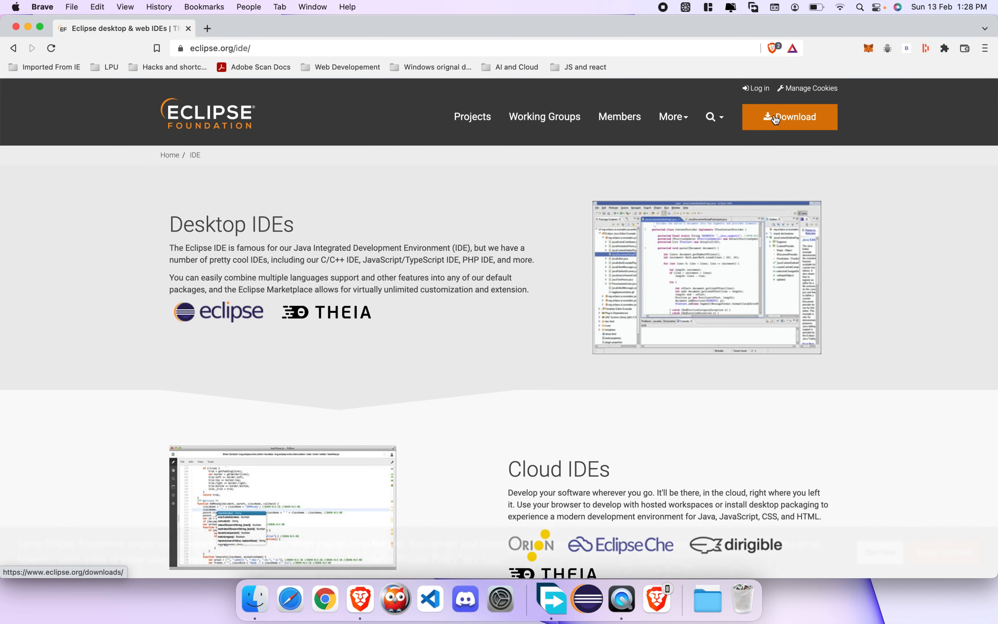
- Open the Eclipse packages download page and review the Eclipse IDE 2021-12 R packages
left_click(776, 119)
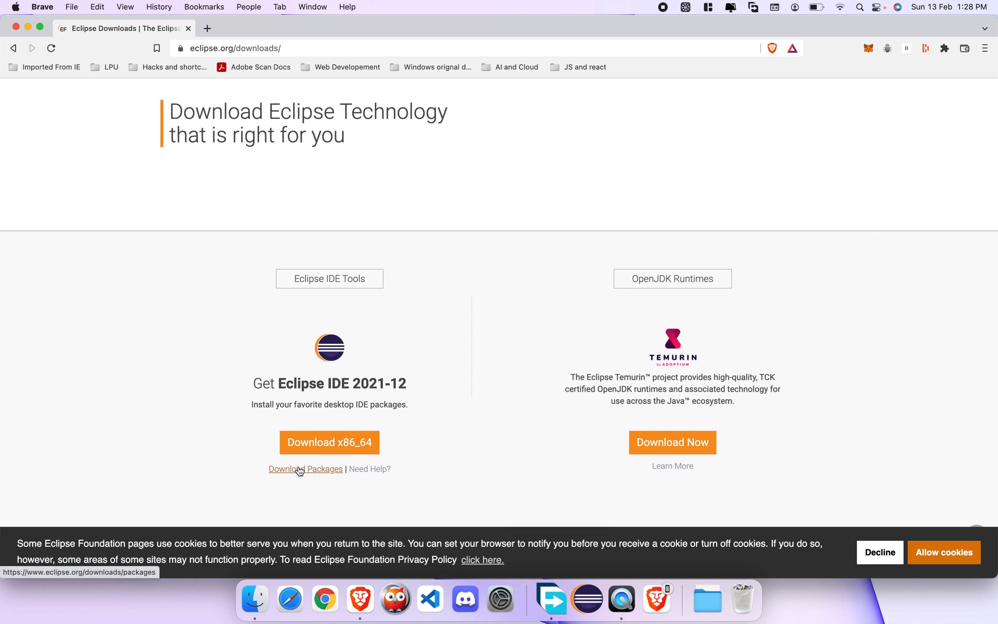
left_click(301, 472)
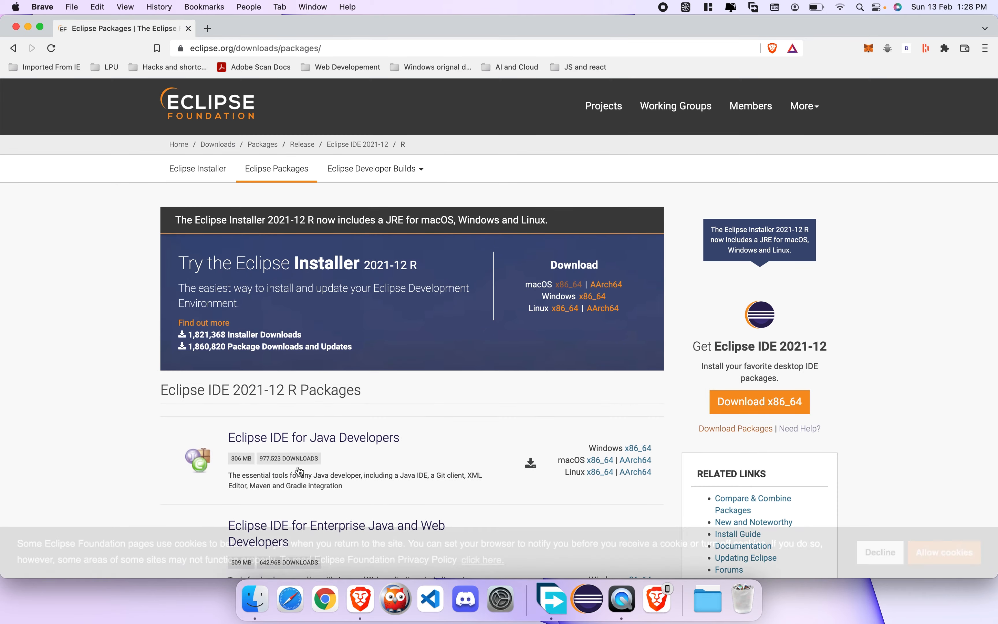
scroll(367, 454, "down", 10)
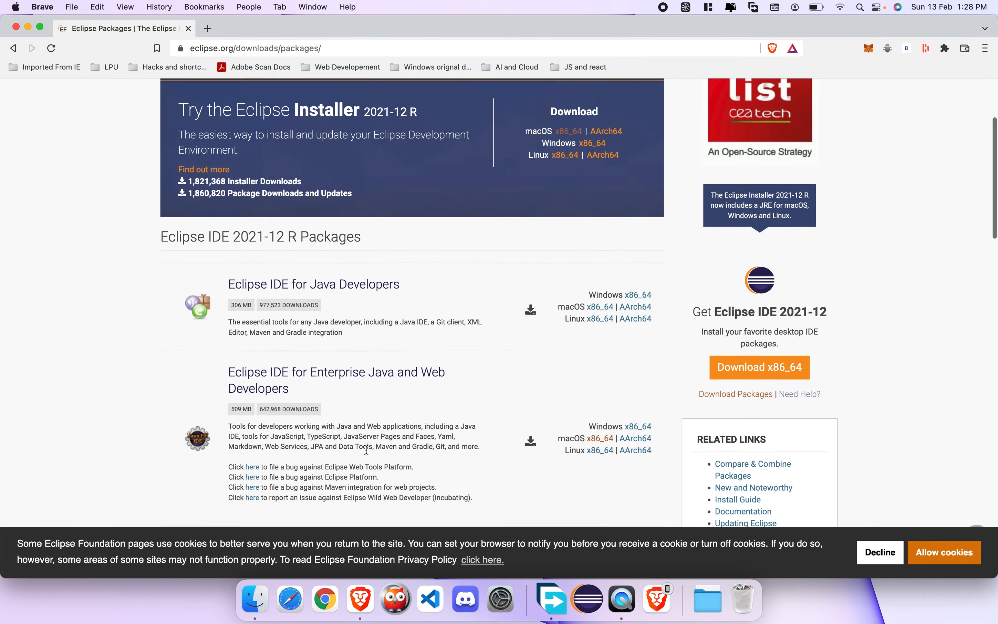
scroll(367, 454, "up", 1)
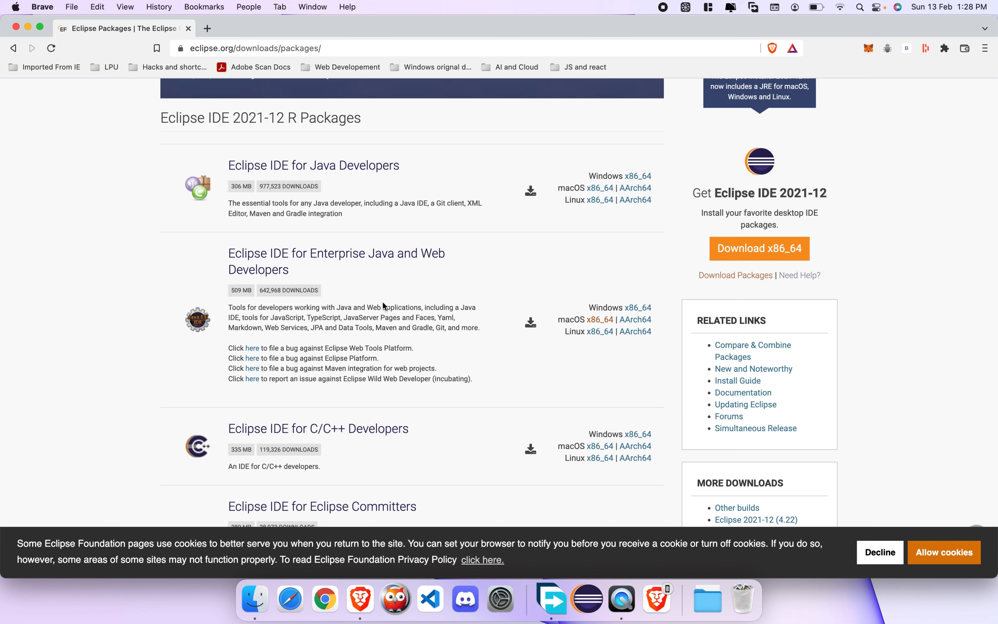
scroll(277, 221, "up", 2)
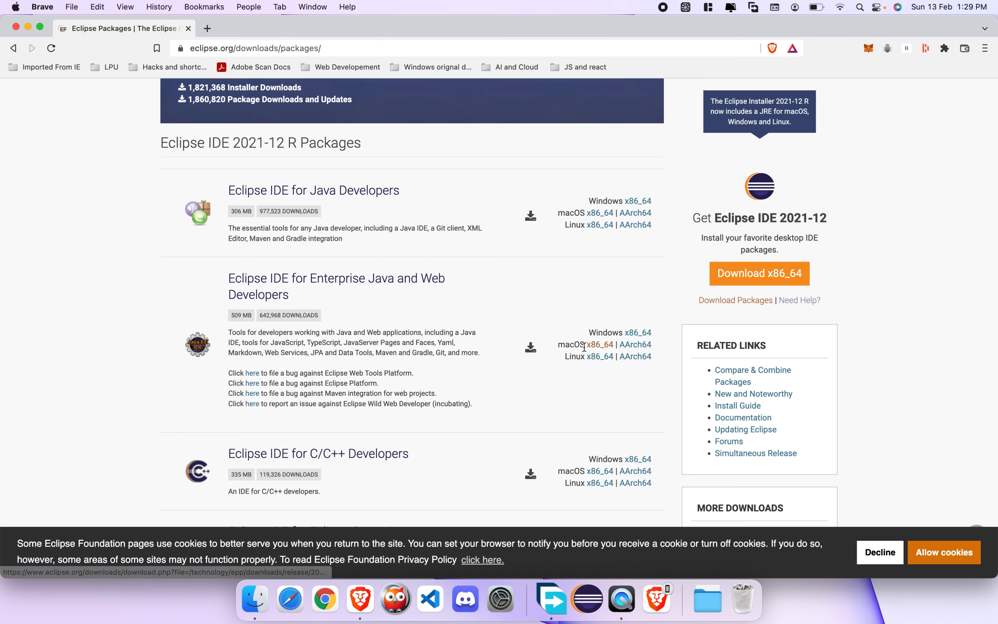
- Open eclipse-jee-2021-12-R-macosx-cocoa-x86_64.dmg from Free Download Manager and try to copy Eclipse into the Applications folder
left_click(551, 598)
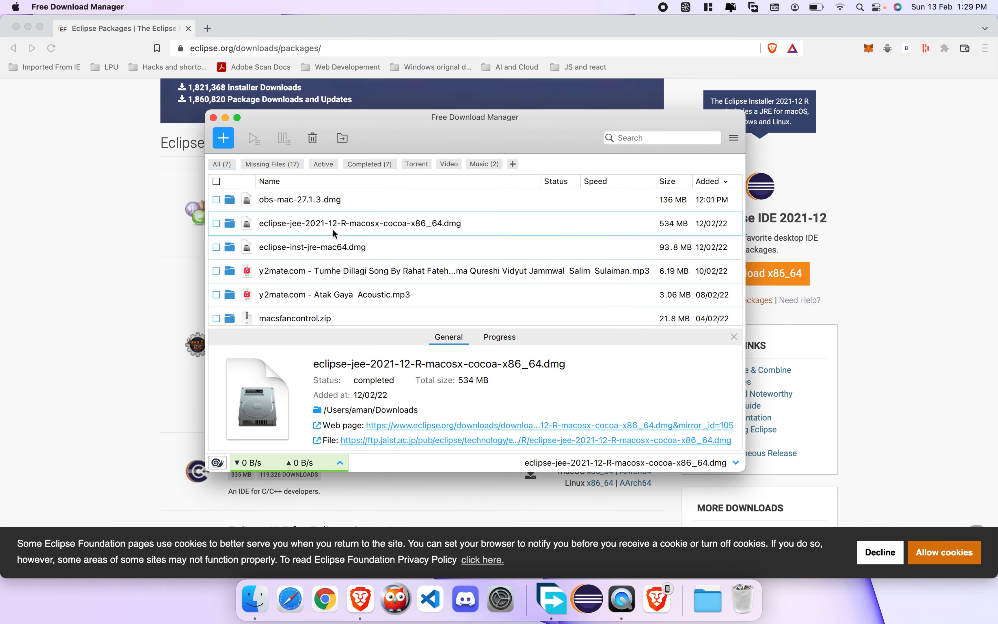
double_click(249, 225)
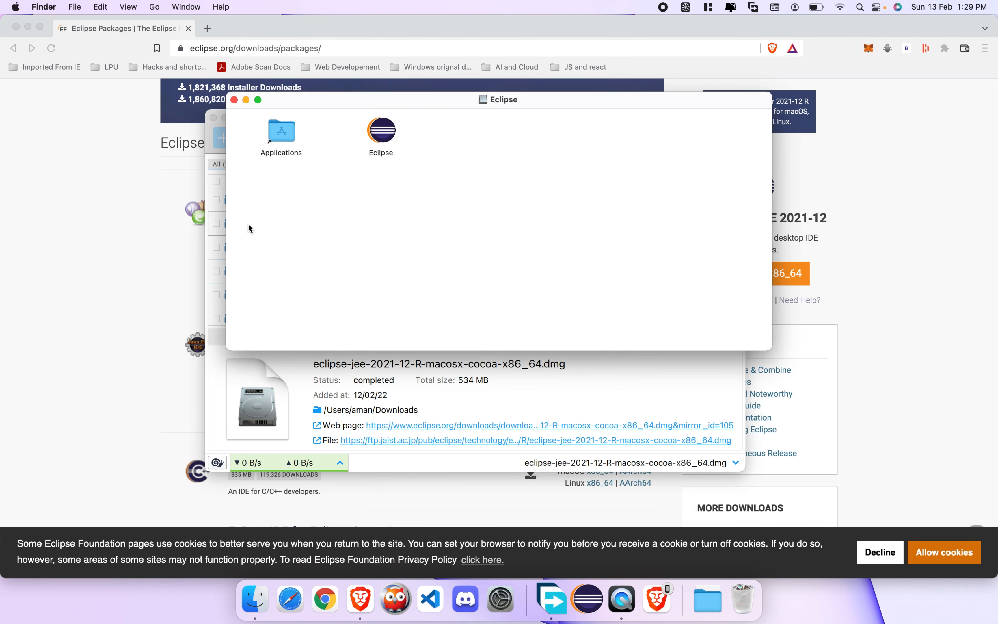
left_click_drag(383, 133, 273, 136)
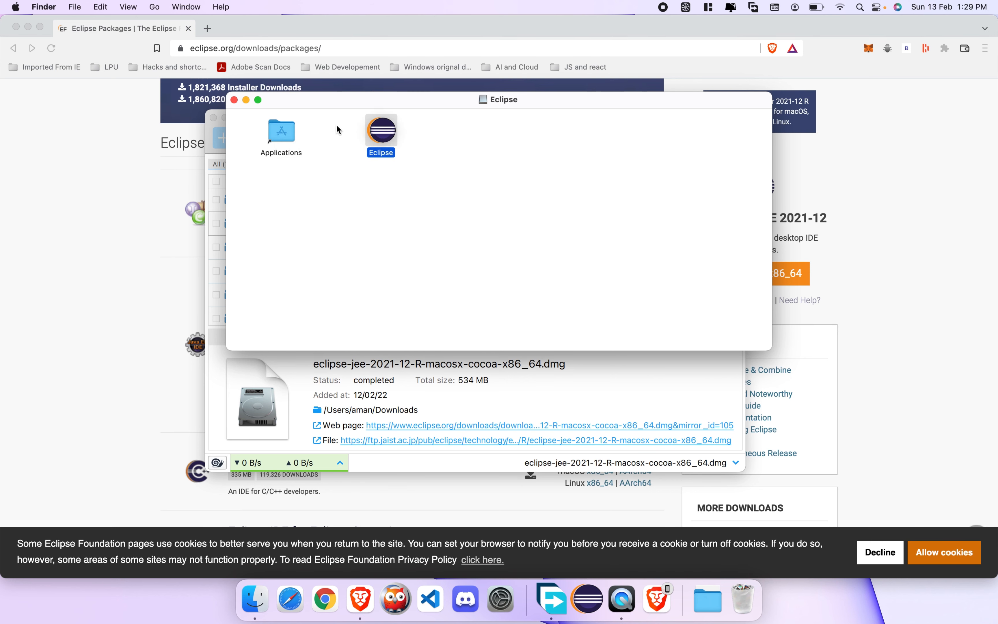
- Close the Eclipse disk image, Free Download Manager and browser windows
left_click(234, 100)
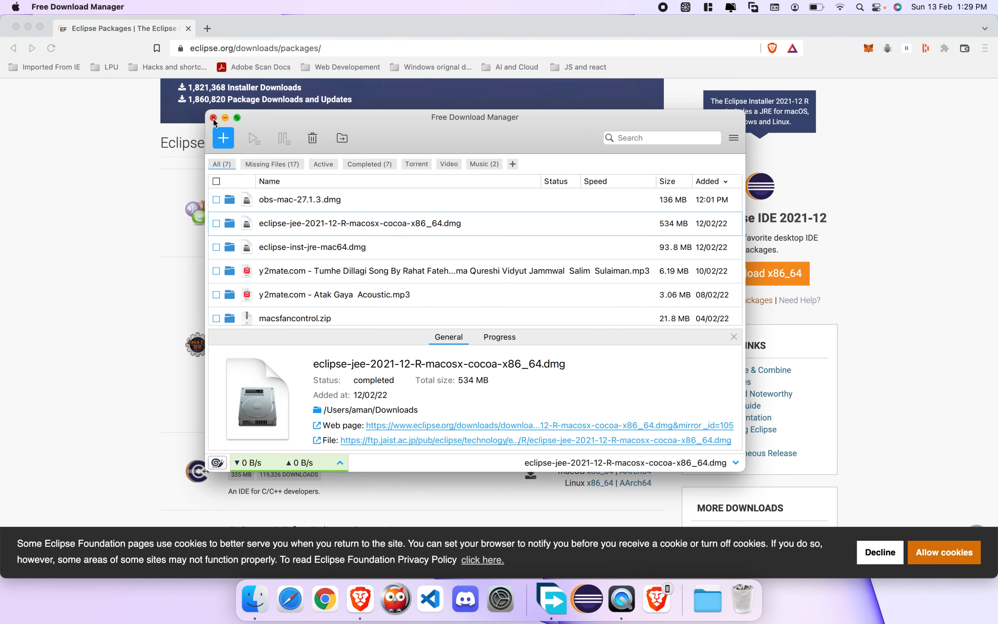
left_click(213, 118)
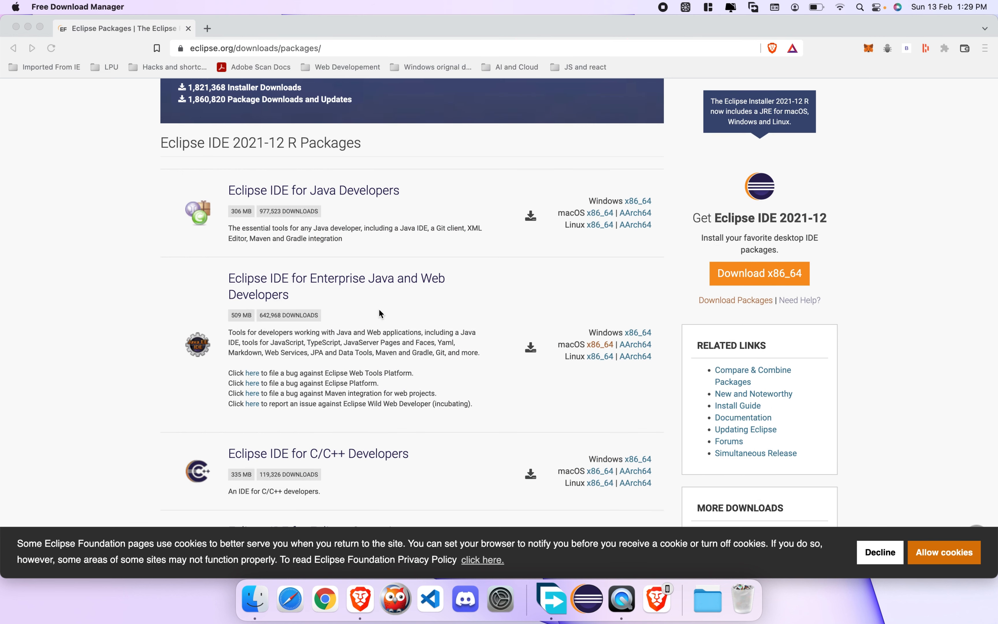
scroll(439, 368, "down", 3)
scroll(438, 369, "up", 3)
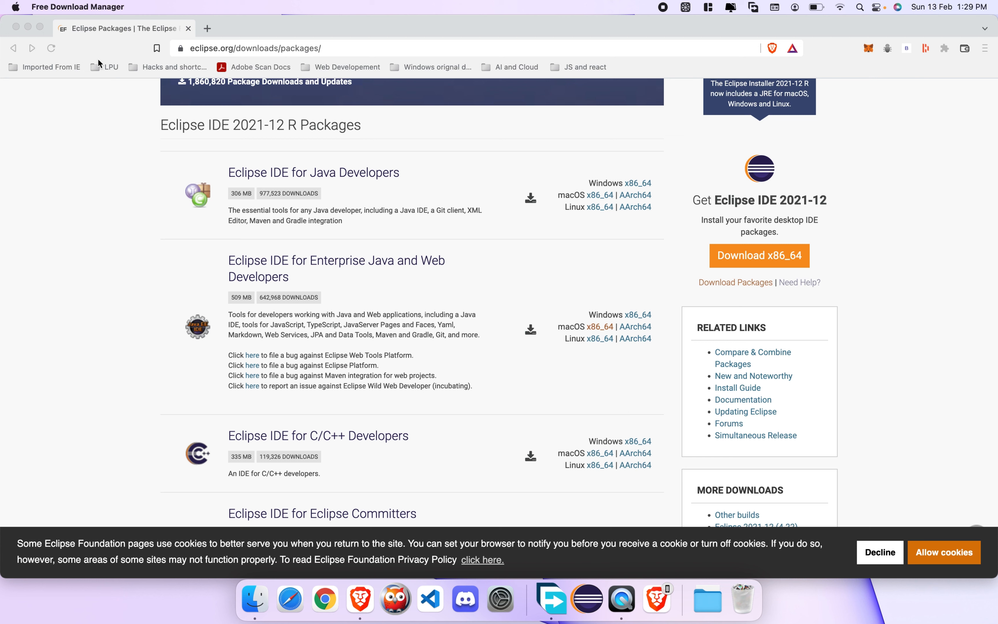
left_click(16, 27)
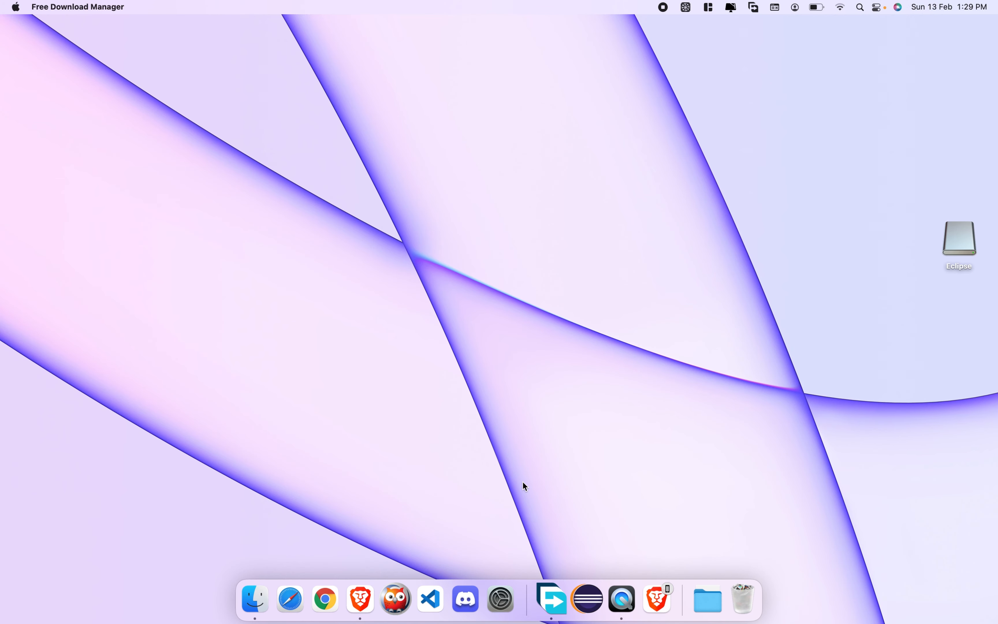
- Start Eclipse IDE and launch it with the default eclipse-workspace directory as the workspace
left_click(588, 598)
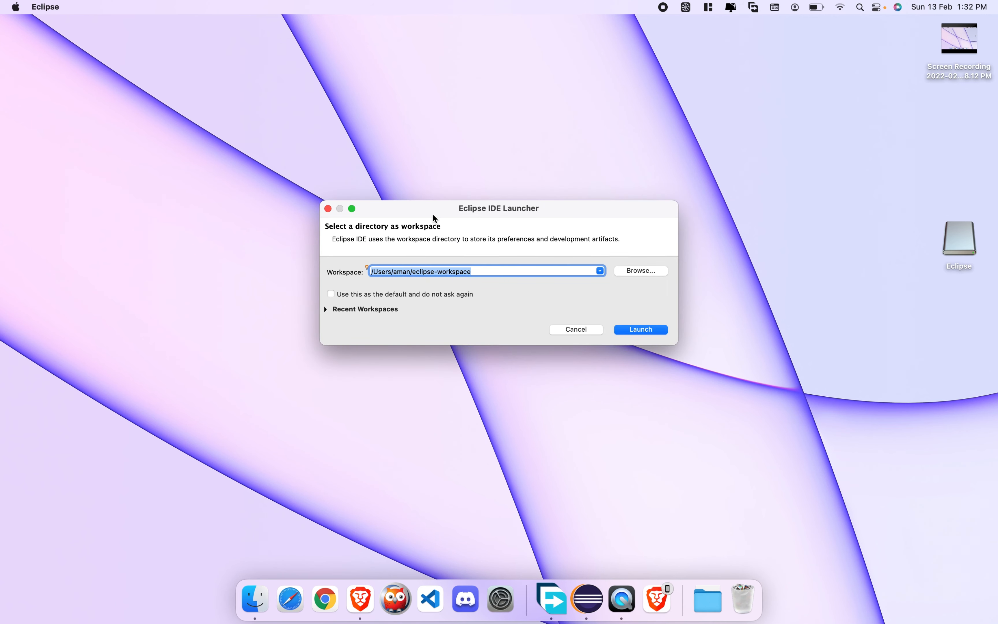
left_click_drag(433, 215, 385, 213)
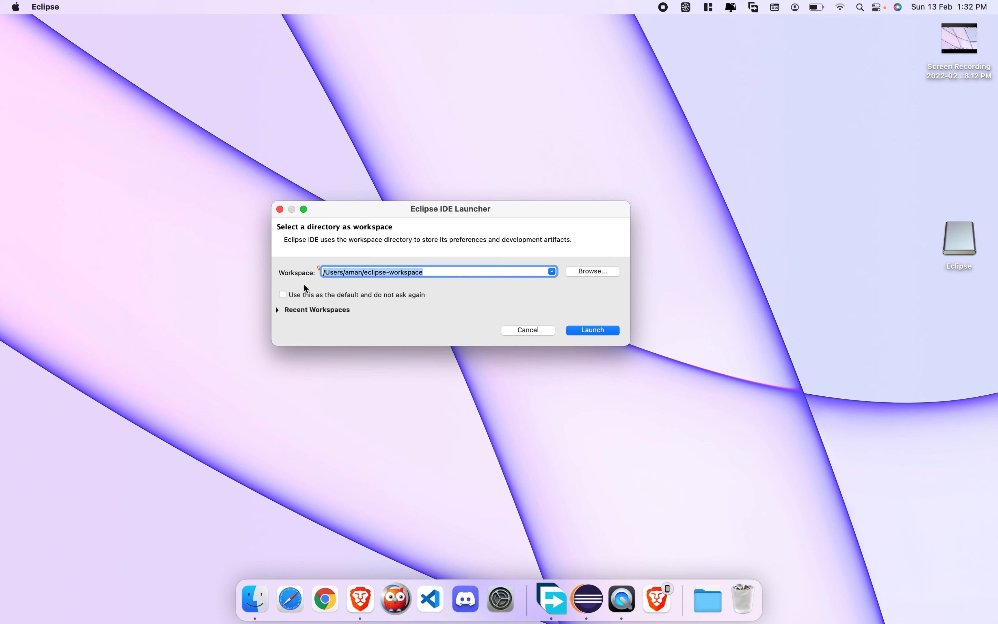
left_click(433, 271)
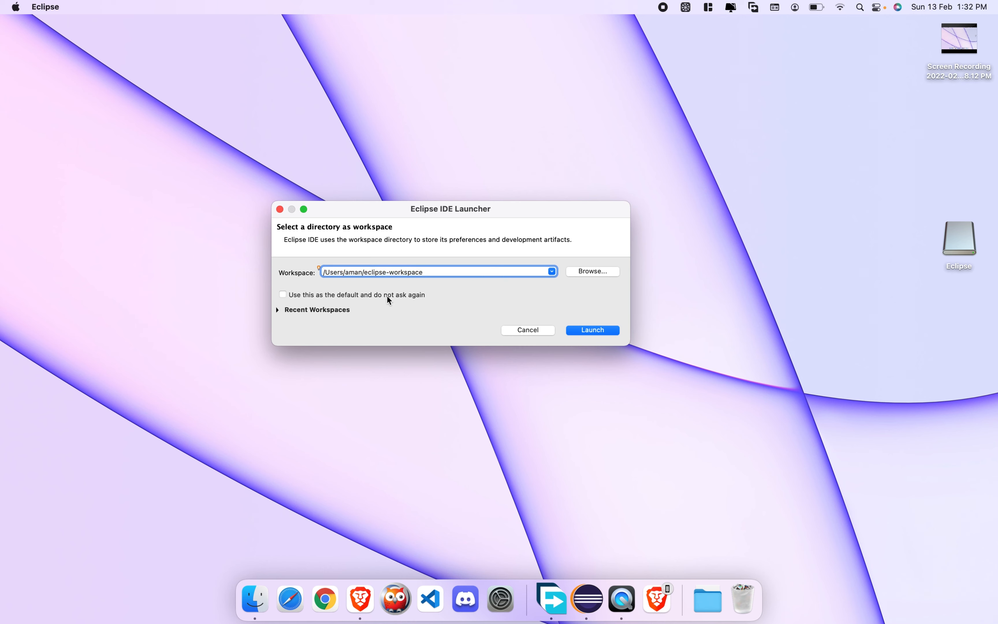
left_click(578, 272)
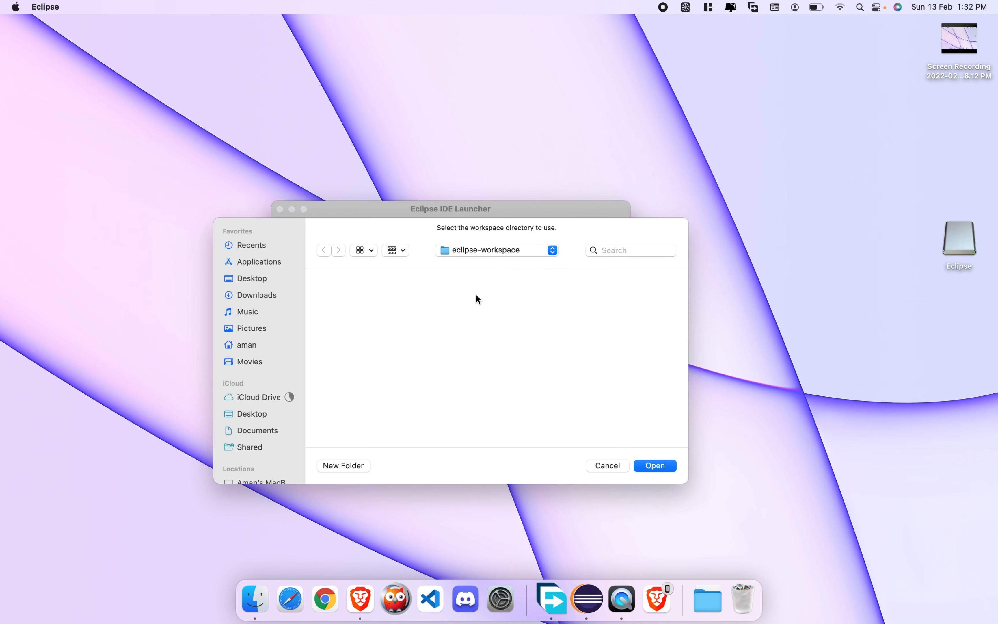
left_click(607, 466)
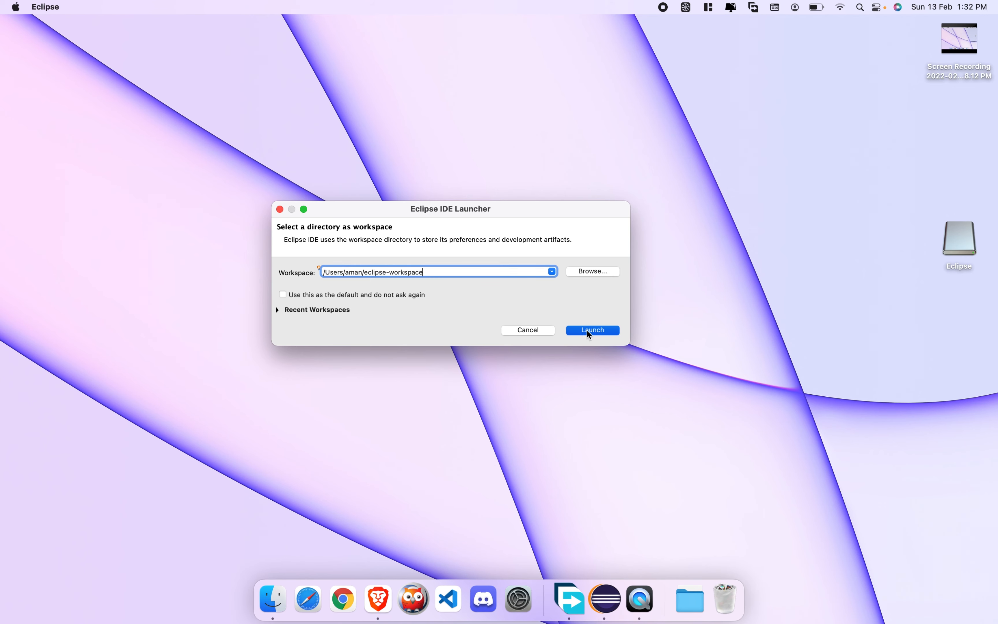
left_click(590, 331)
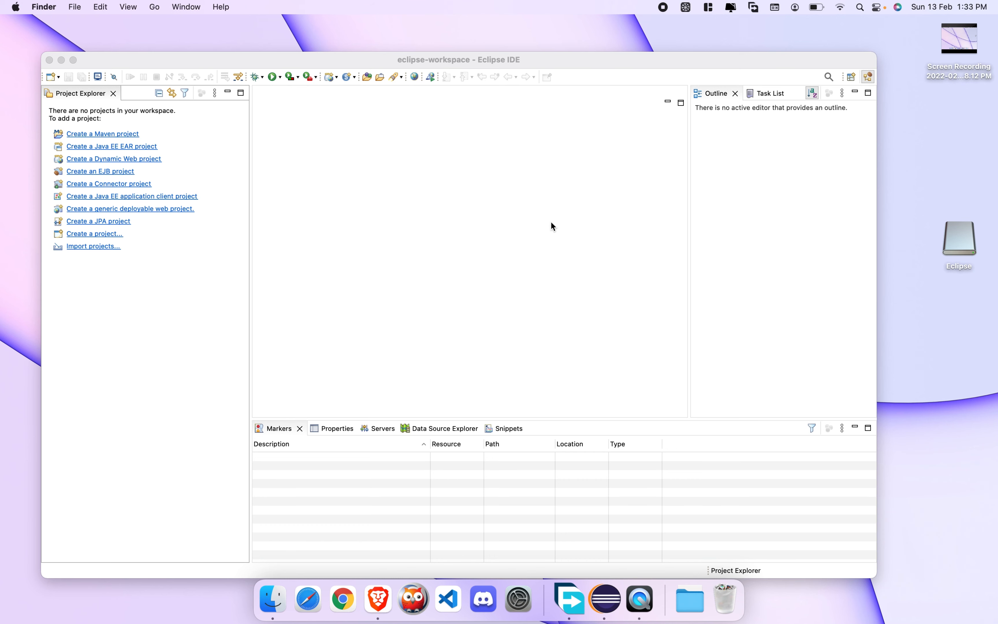
- Create a Dynamic Web Project named Project1 with the default location, module version 4.0 and default configuration
left_click_drag(534, 62, 561, 38)
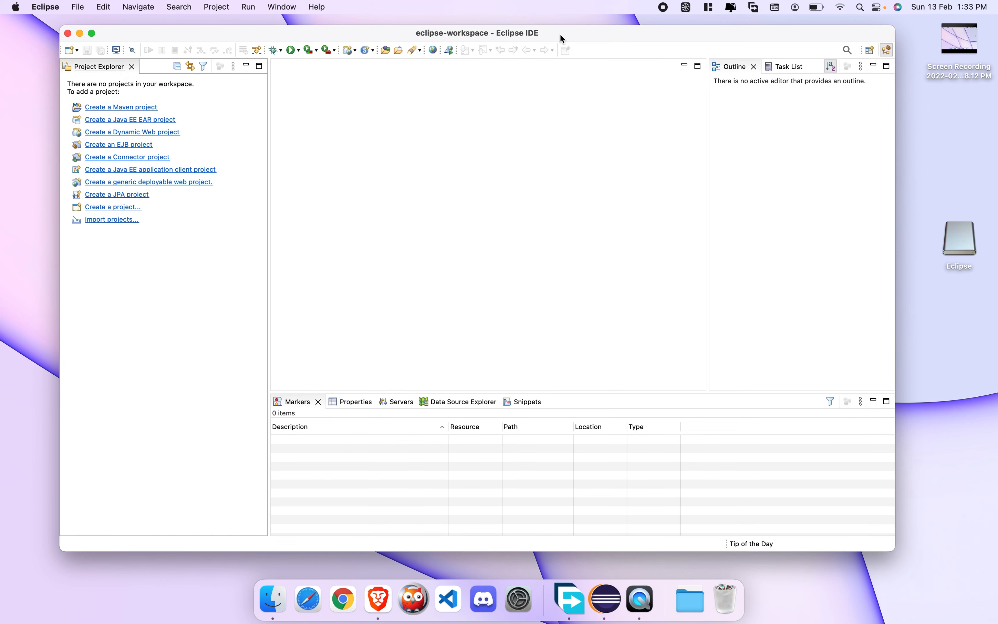
left_click(77, 7)
mouse_move(165, 24)
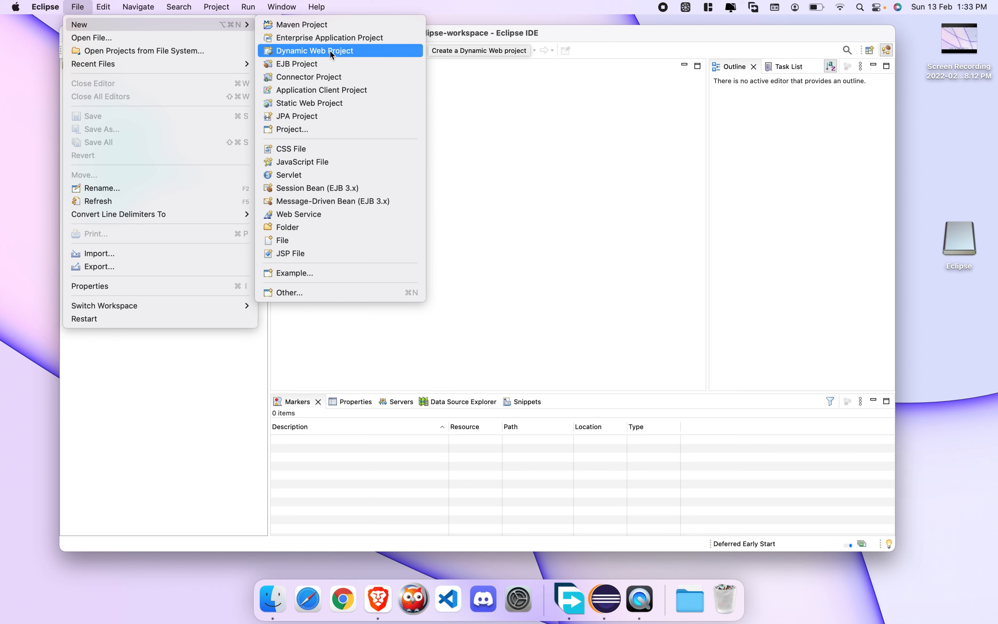
left_click(352, 50)
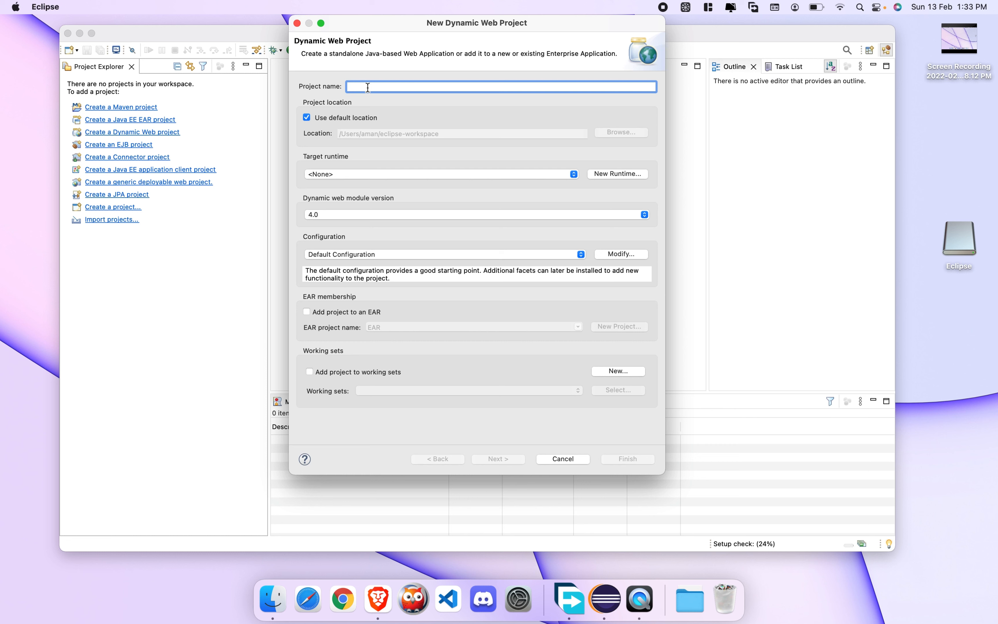
type("P")
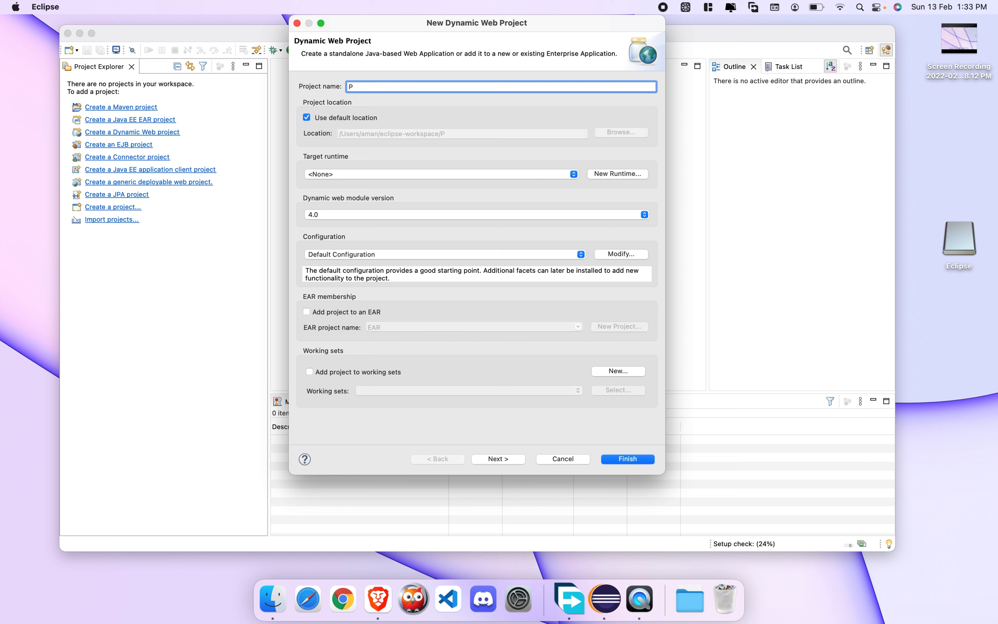
type("rojr")
type("ect")
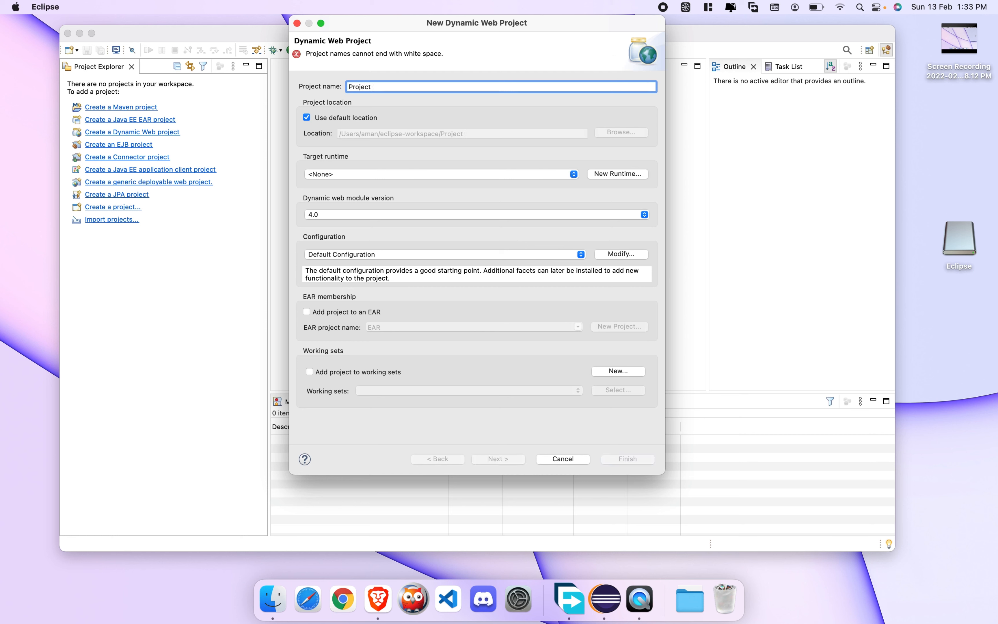
key("BackSpace")
type("1")
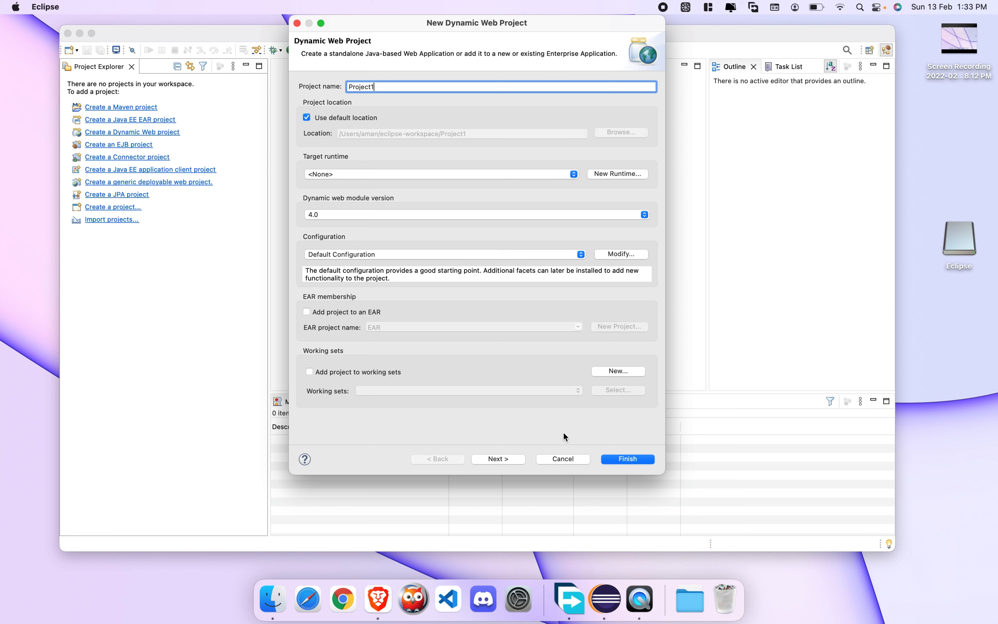
left_click(623, 458)
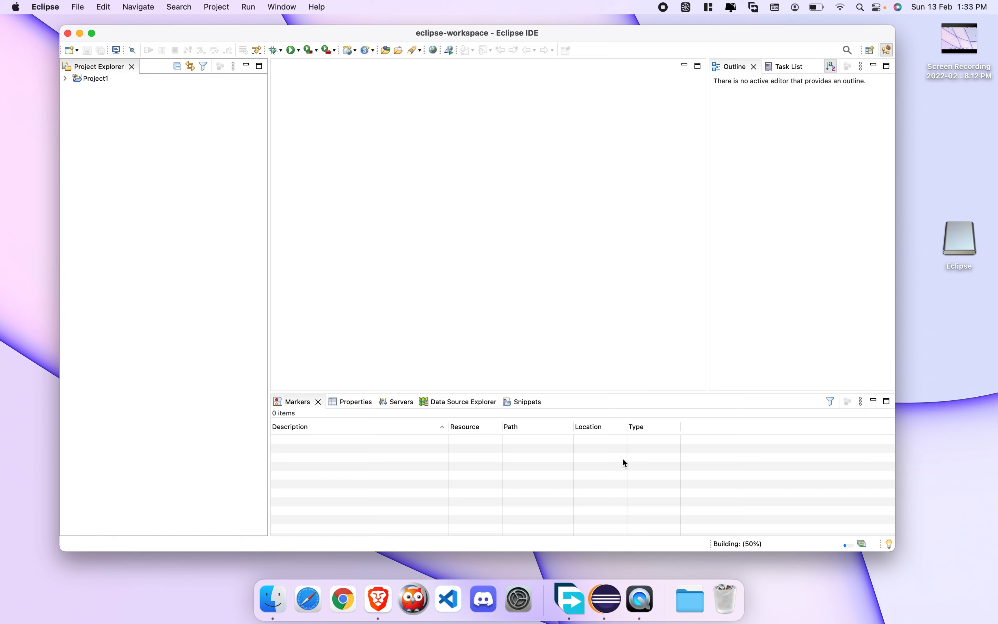
- Create a JSP file with the default name NewFile.jsp in Project1's src/main/webapp folder
left_click(66, 79)
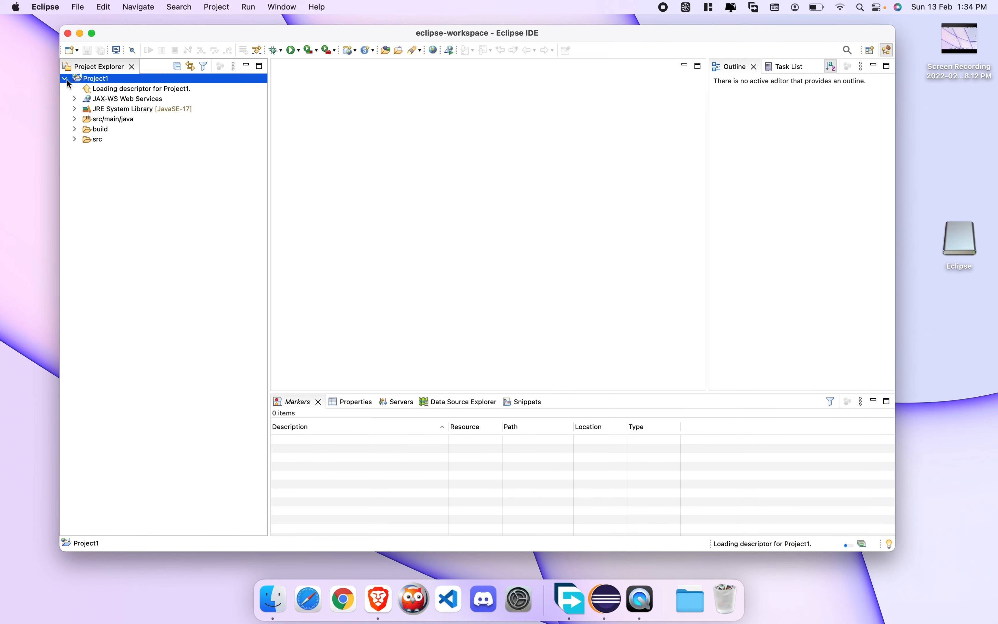
left_click(74, 140)
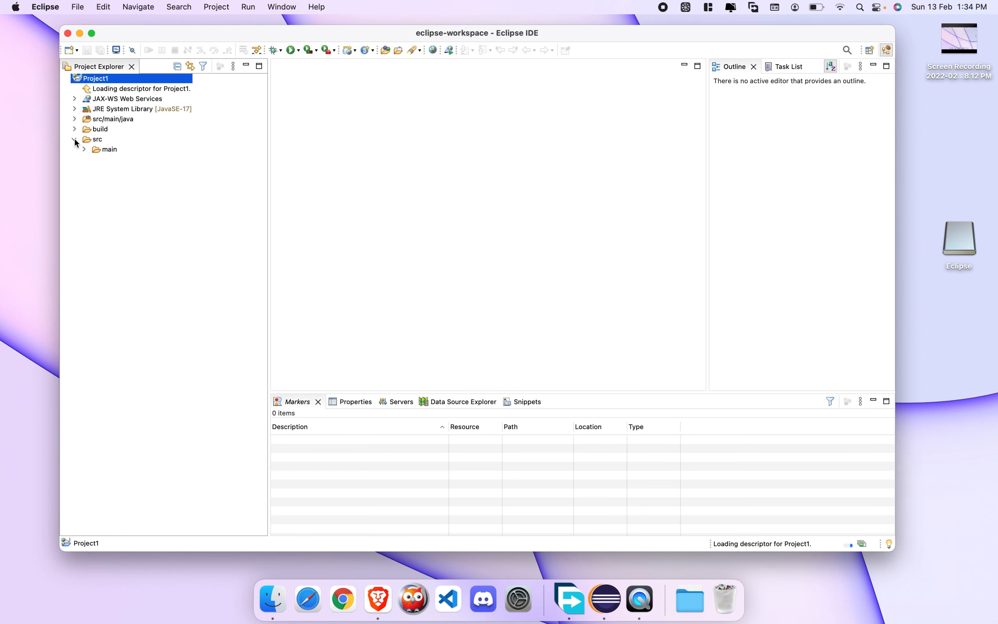
left_click(84, 149)
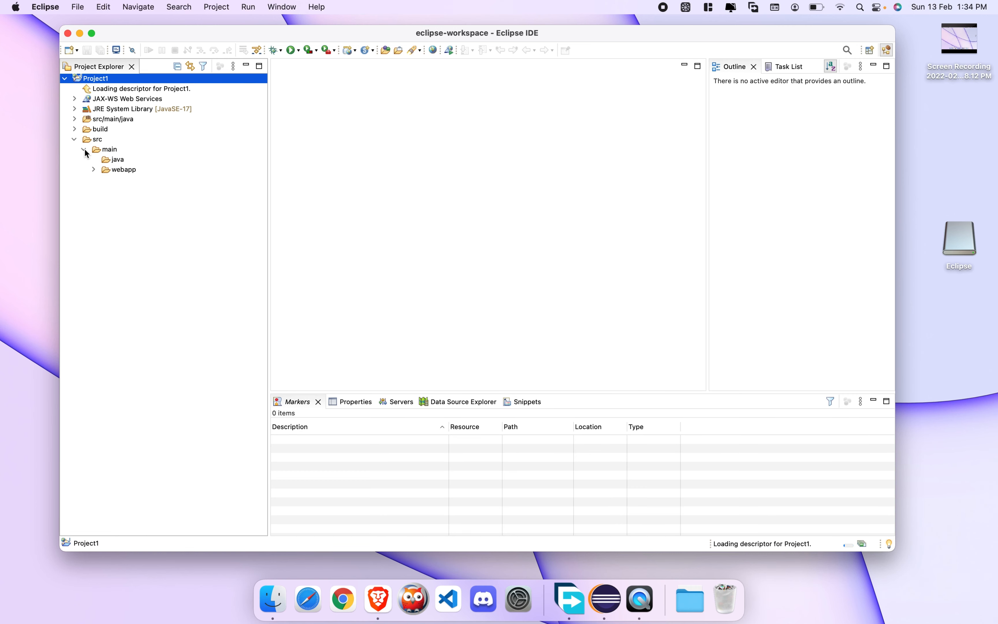
left_click(94, 172)
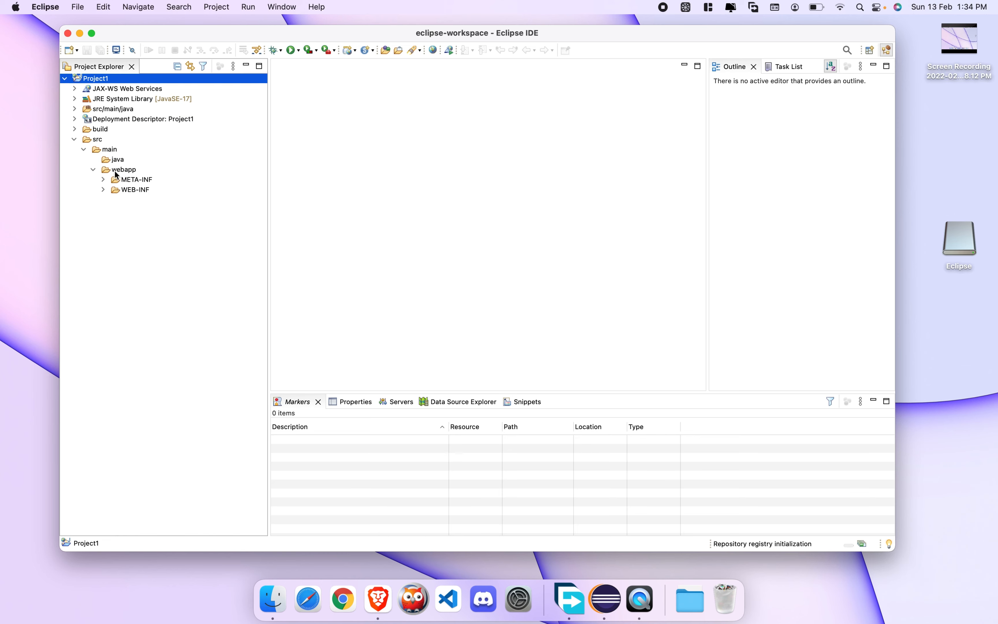
left_click(122, 172)
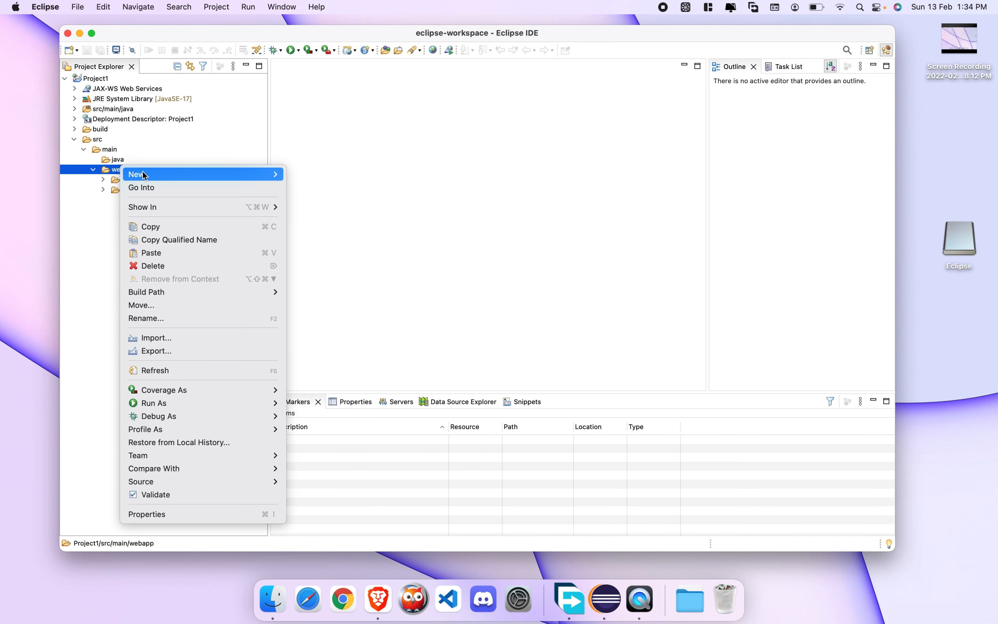
mouse_move(175, 174)
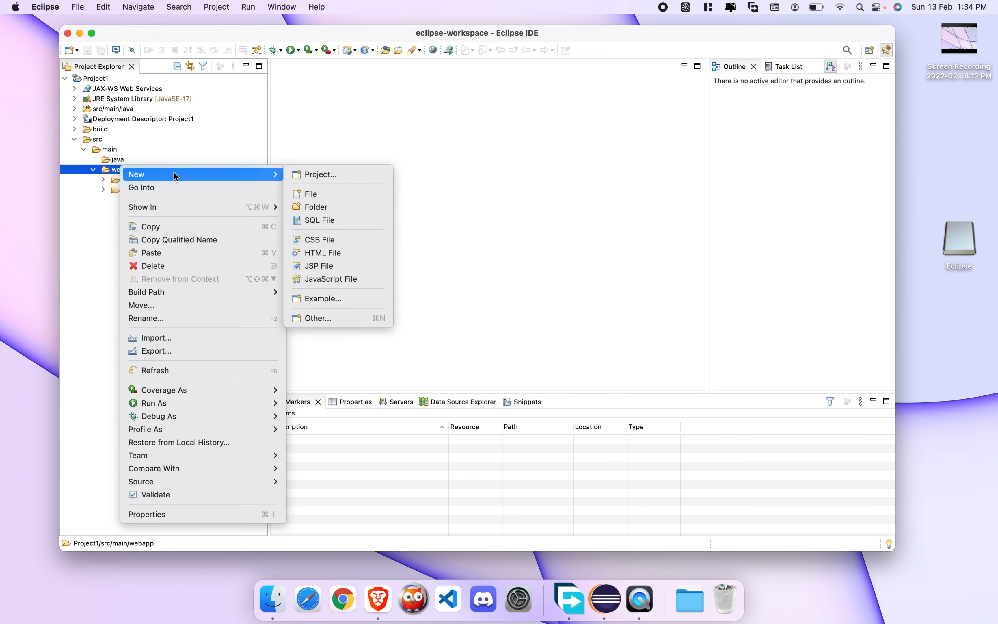
left_click(316, 267)
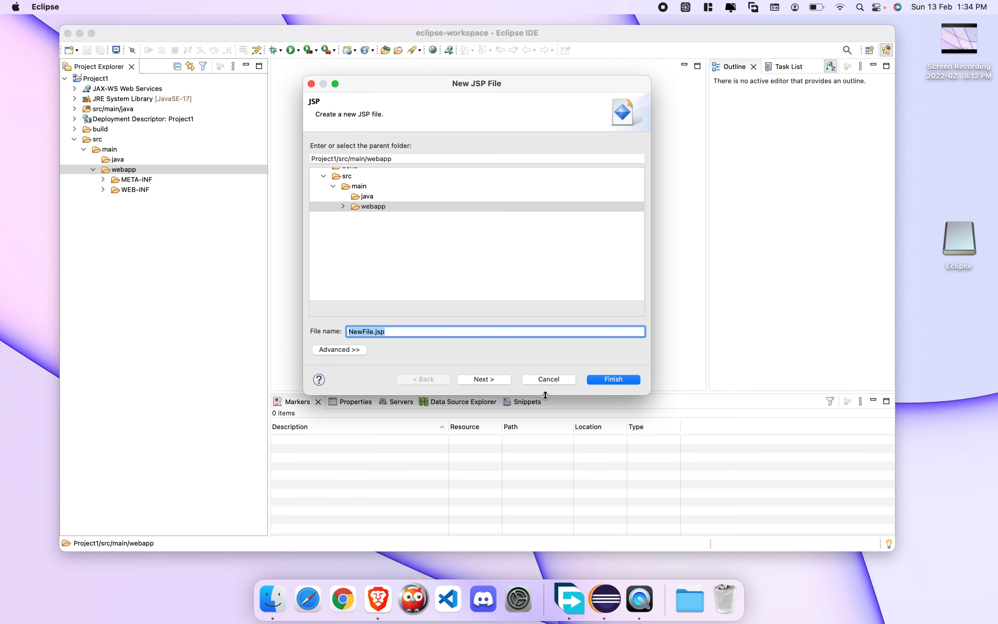
left_click(608, 379)
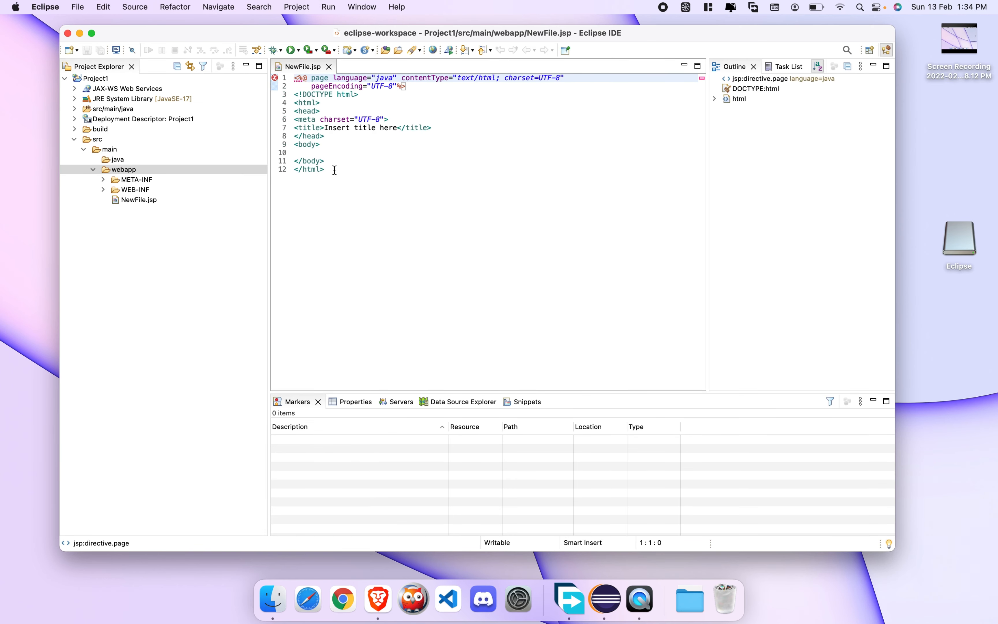
left_click_drag(333, 172, 296, 76)
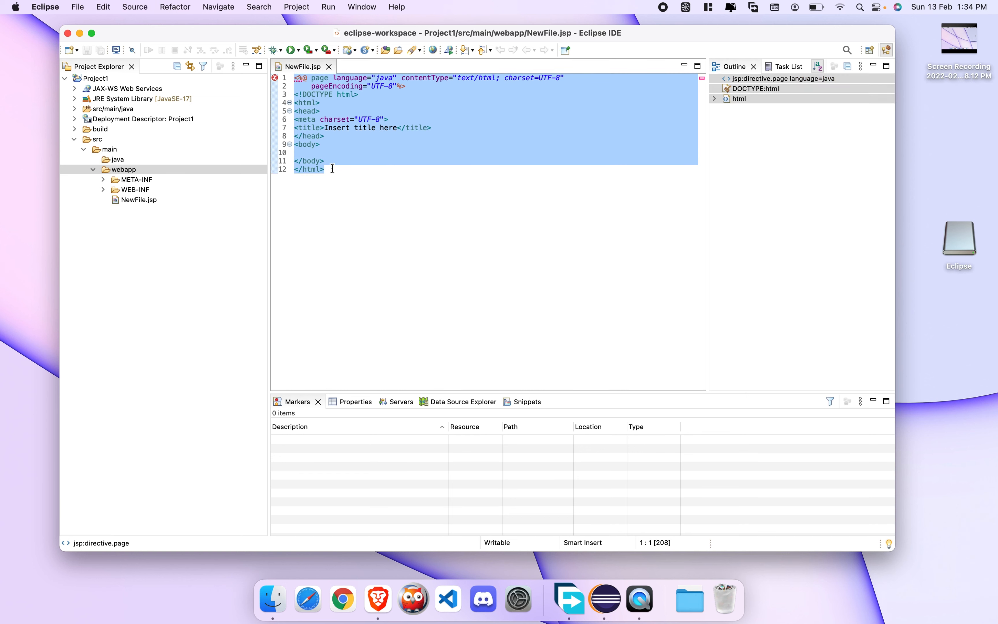
left_click(335, 177)
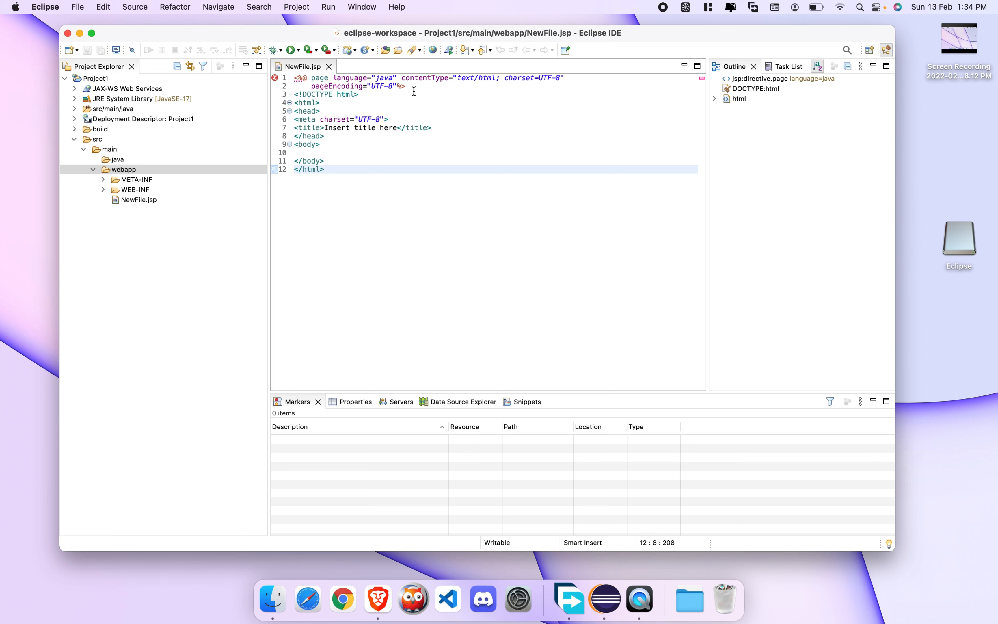
left_click_drag(412, 87, 300, 77)
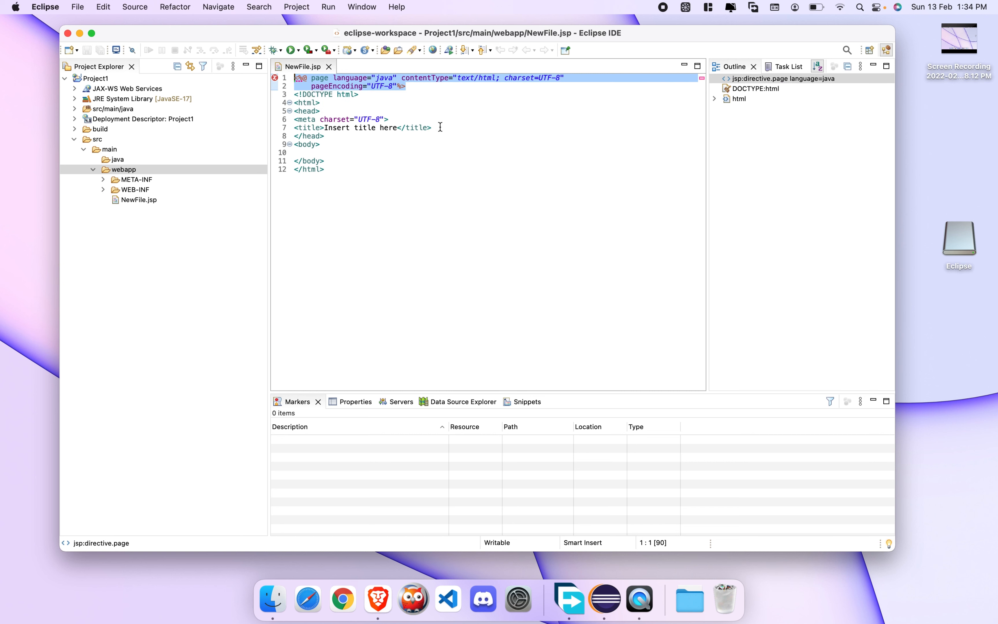
left_click(420, 102)
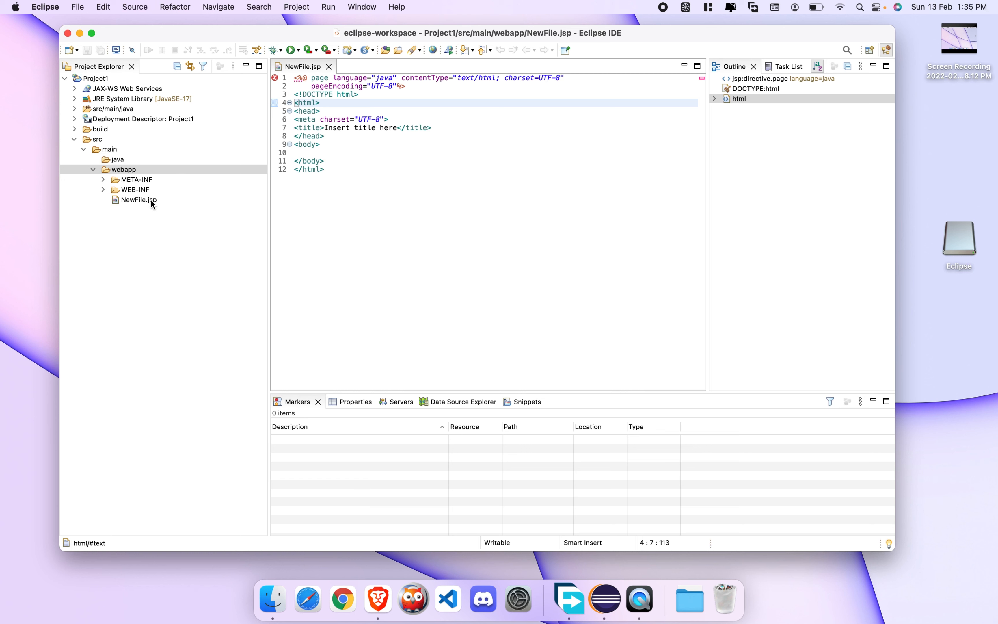
right_click(333, 166)
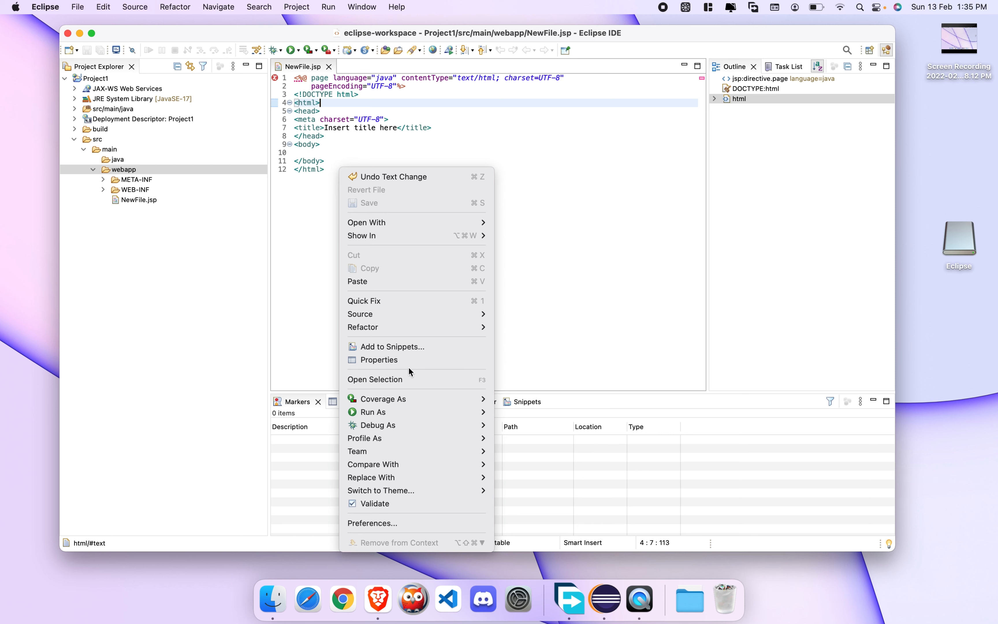
mouse_move(446, 411)
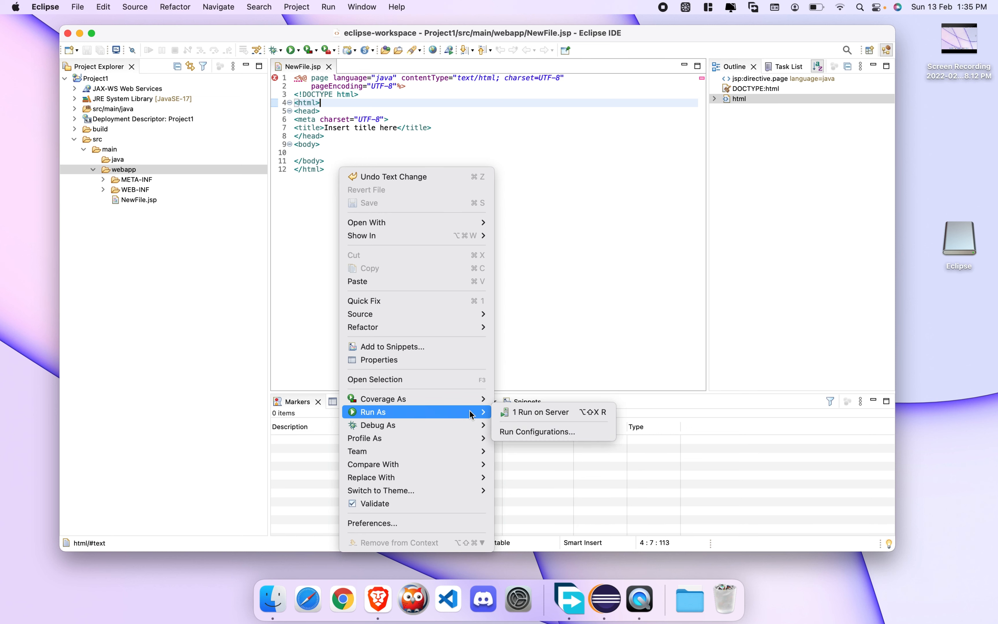
left_click(531, 411)
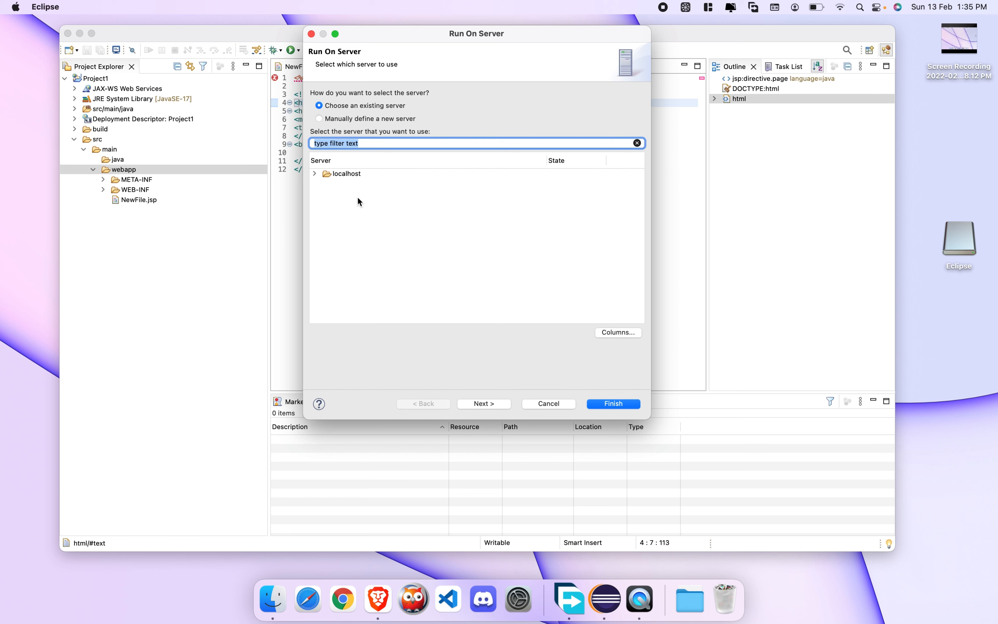
left_click(314, 173)
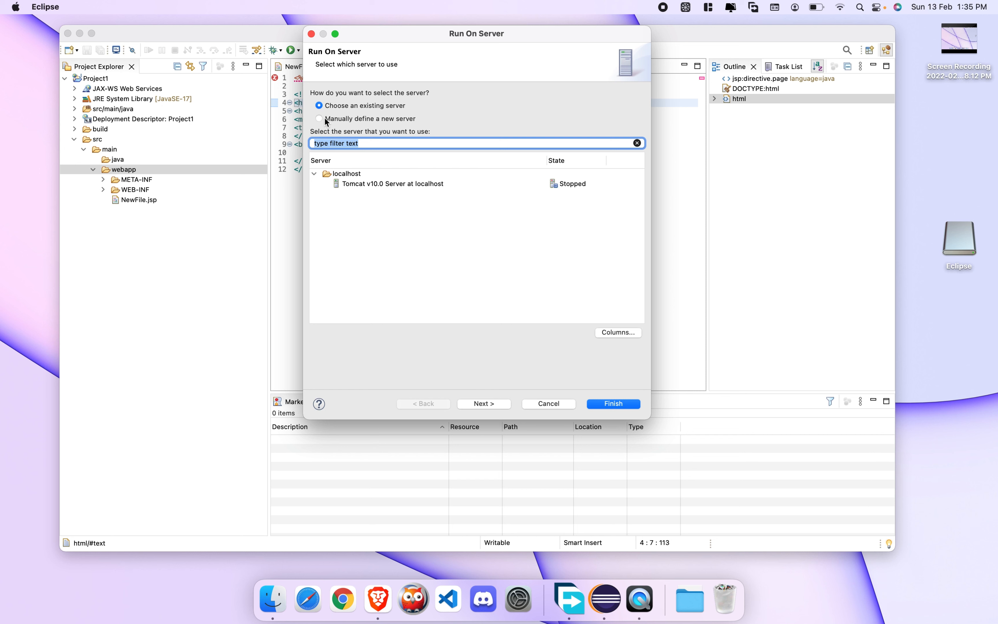
left_click(316, 174)
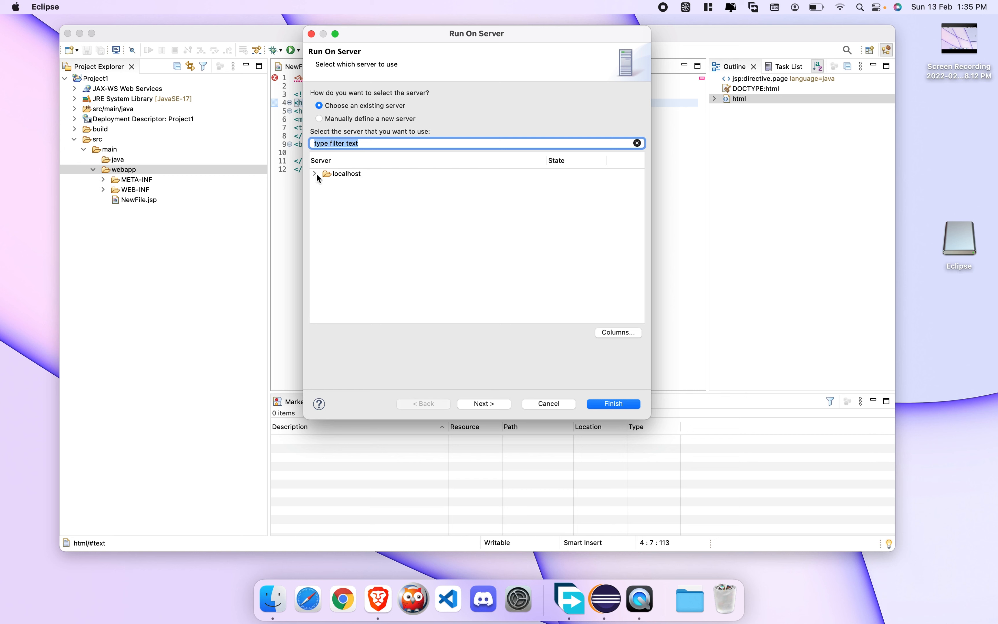
left_click(349, 174)
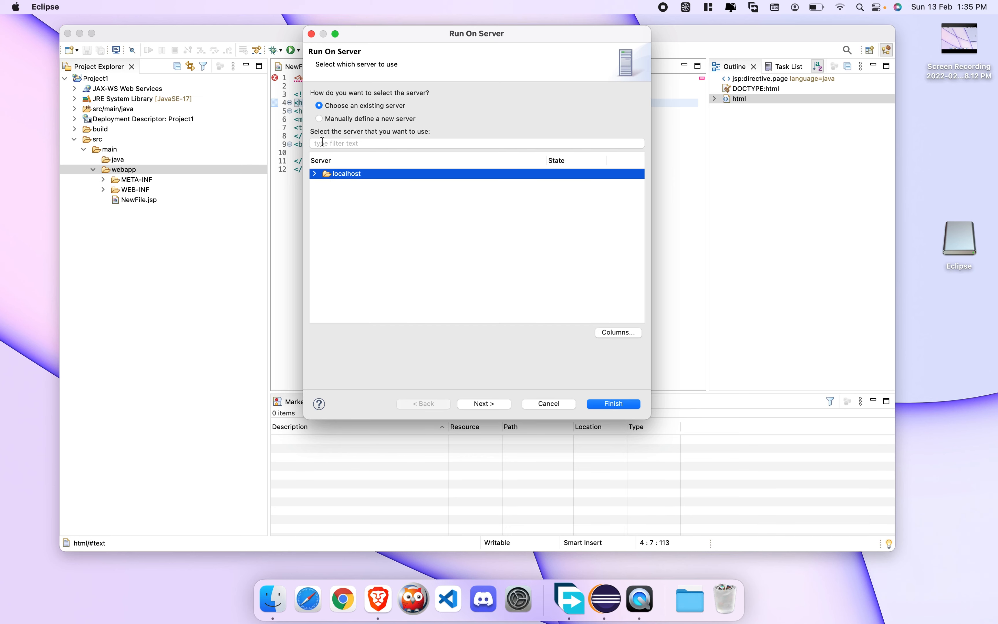
left_click(313, 34)
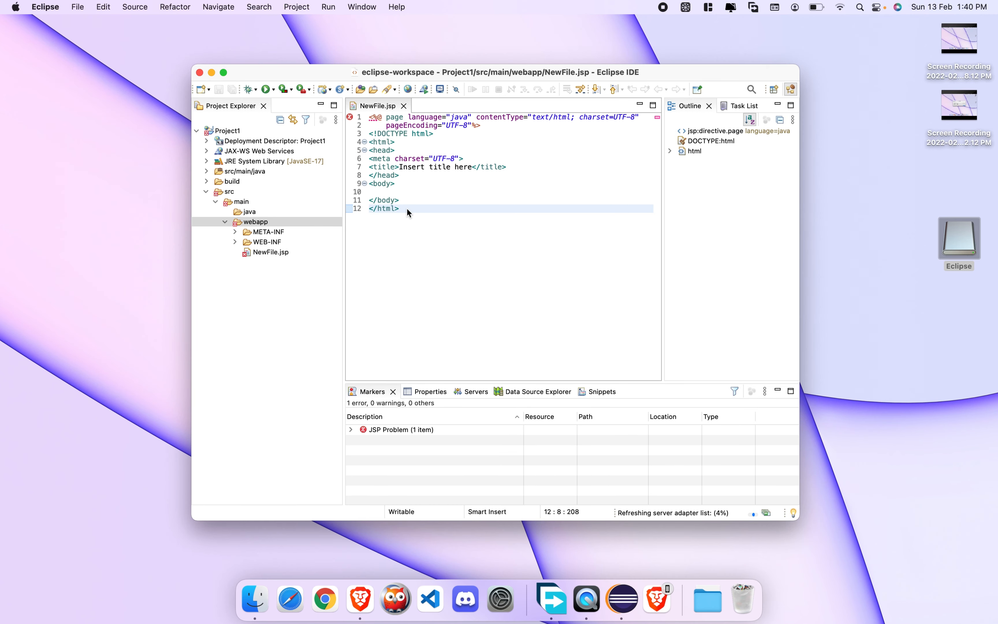
- Run NewFile.jsp on a server and choose to download Apache Tomcat 10.0.13, accepting the Apache License agreement
right_click(408, 212)
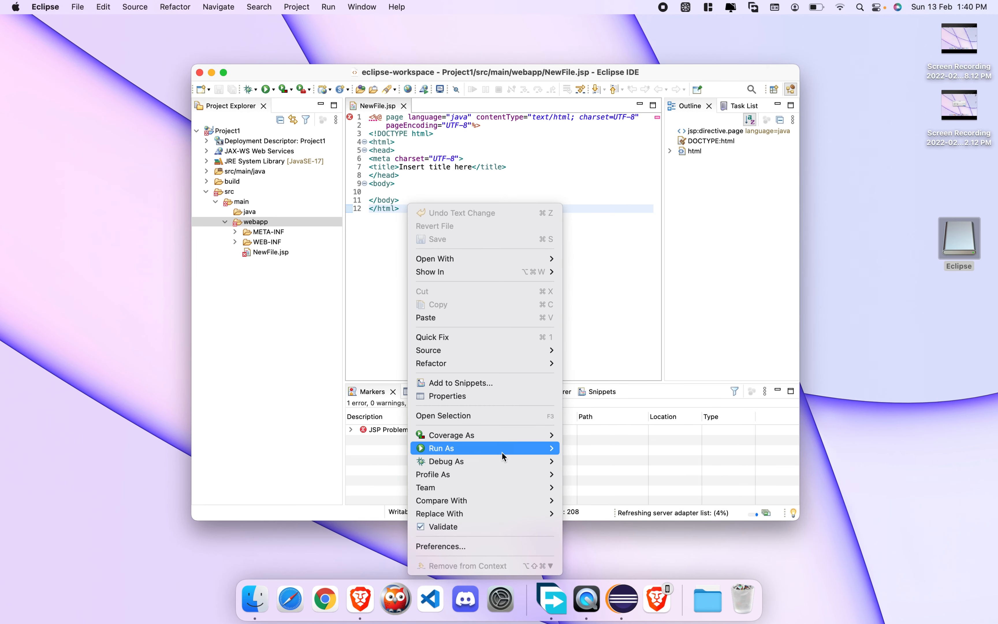
mouse_move(531, 448)
left_click(609, 448)
left_click(503, 407)
left_click(631, 143)
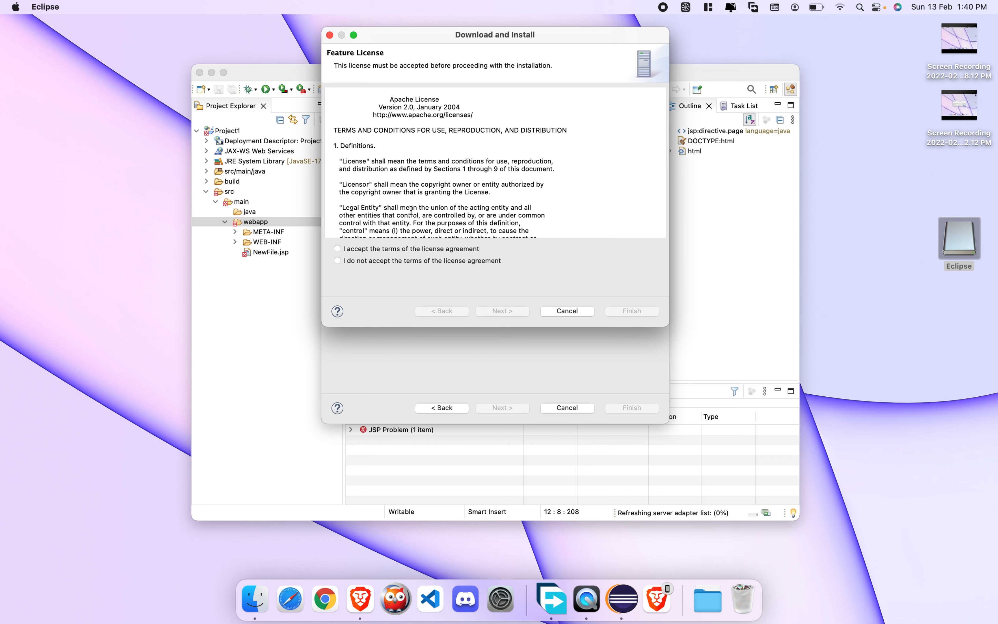
left_click(376, 249)
left_click(628, 312)
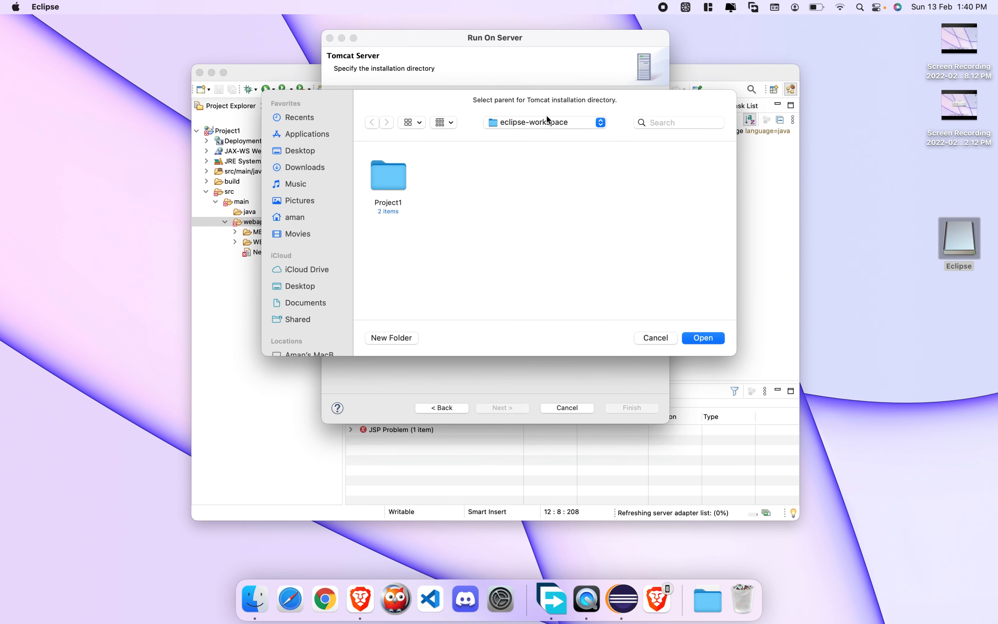
- Install Tomcat into a new folder named tomcat inside eclipse-workspace and finish the server setup with the Workbench default JRE
left_click(389, 338)
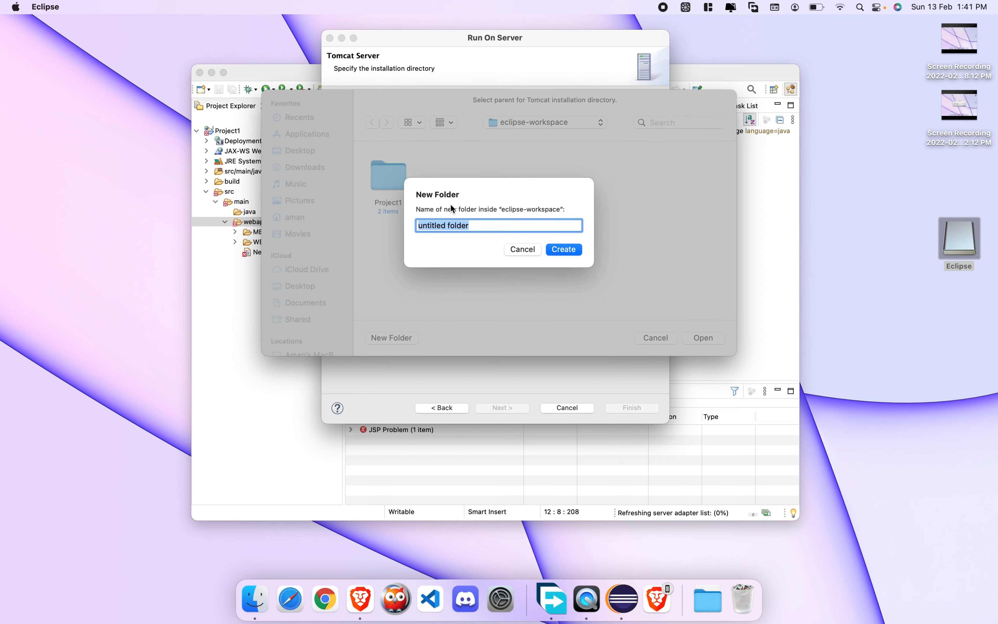
type("tomcat")
left_click(568, 249)
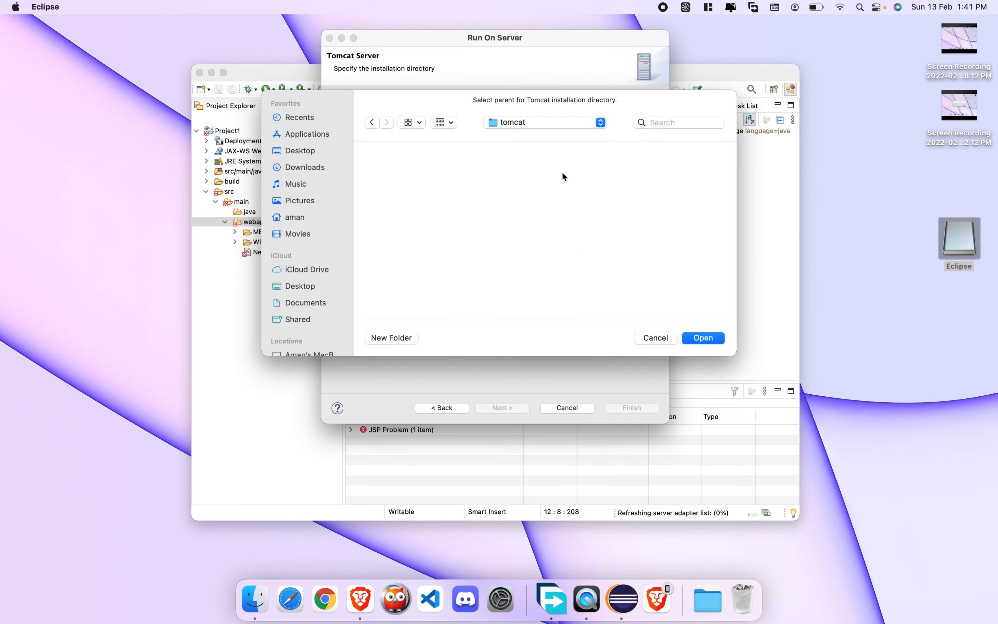
left_click(704, 338)
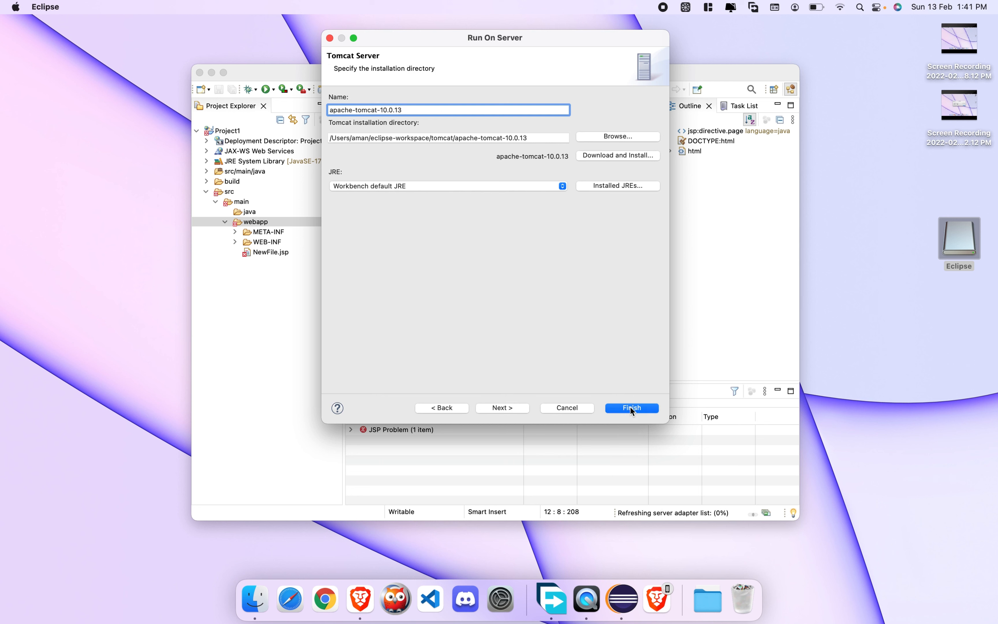
left_click(632, 409)
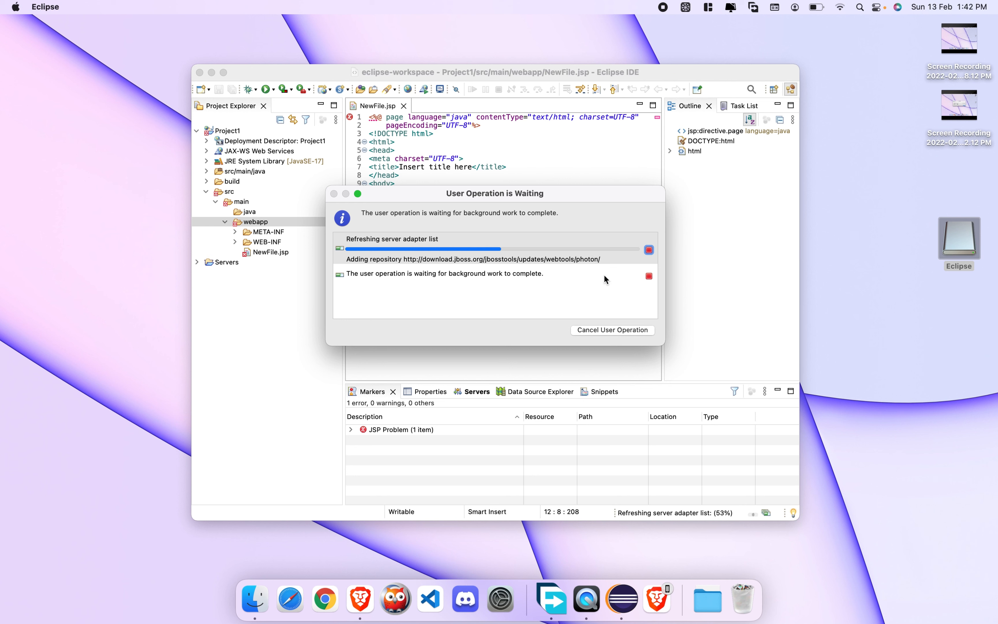
left_click(686, 7)
left_click(592, 231)
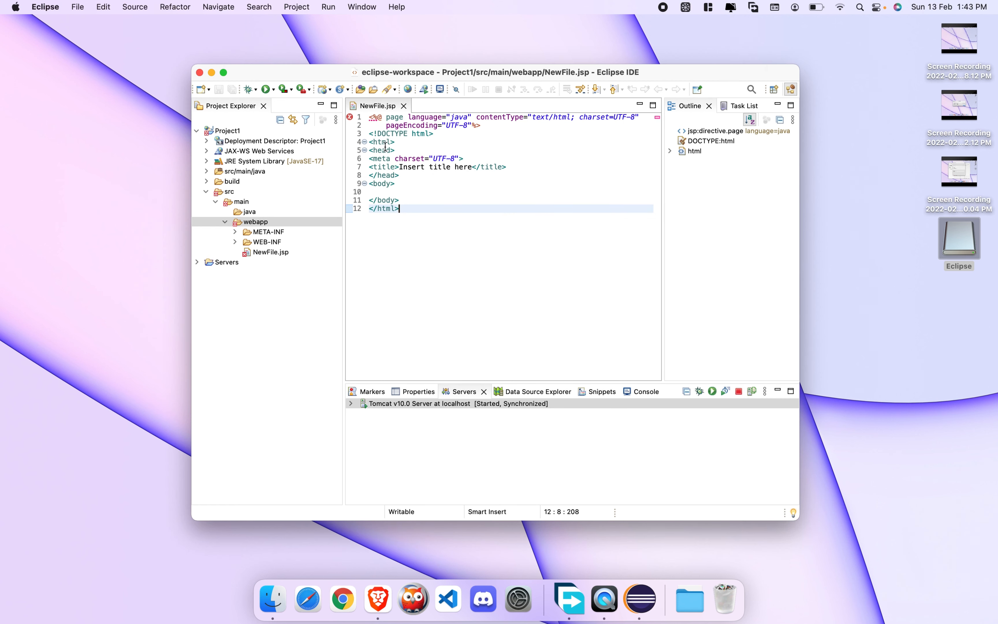
- Check the error marker on line 1 of NewFile.jsp and enable the apache-tomcat-10.0.13 runtime in Project1's Project Facets
left_click(352, 119)
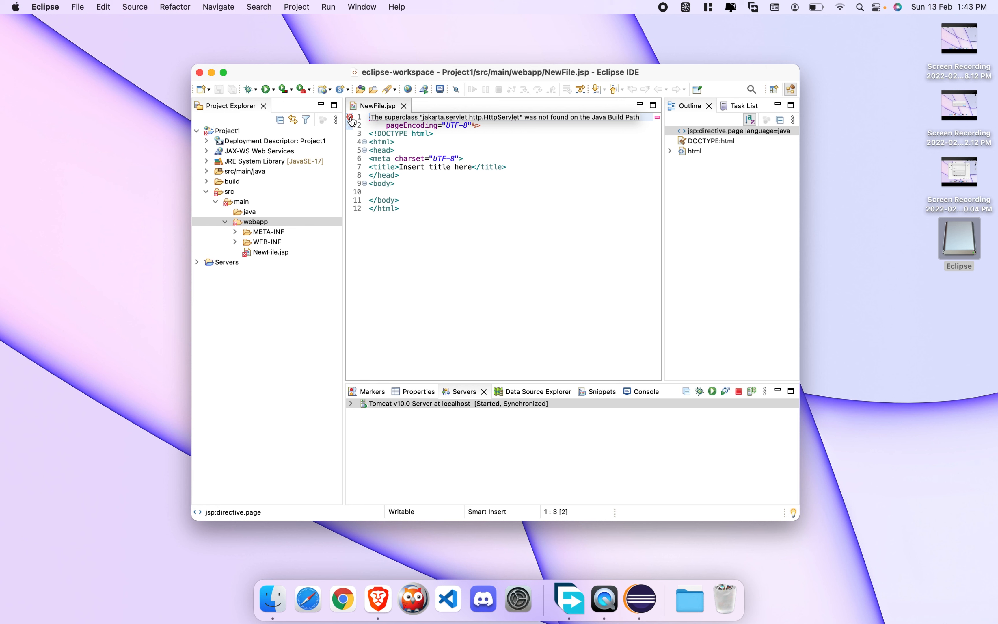
left_click(407, 208)
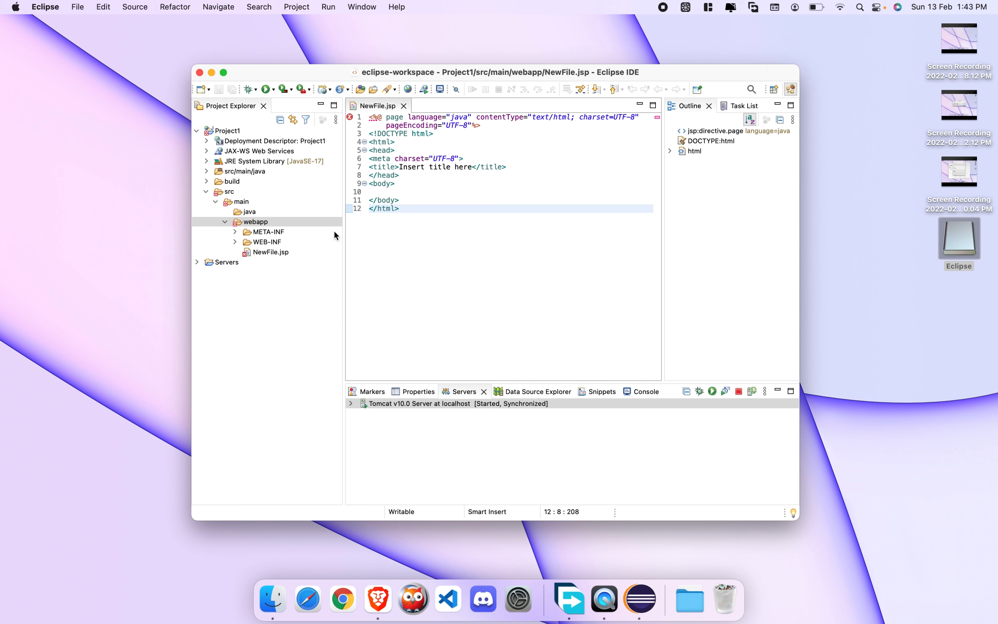
left_click(237, 132)
right_click(238, 133)
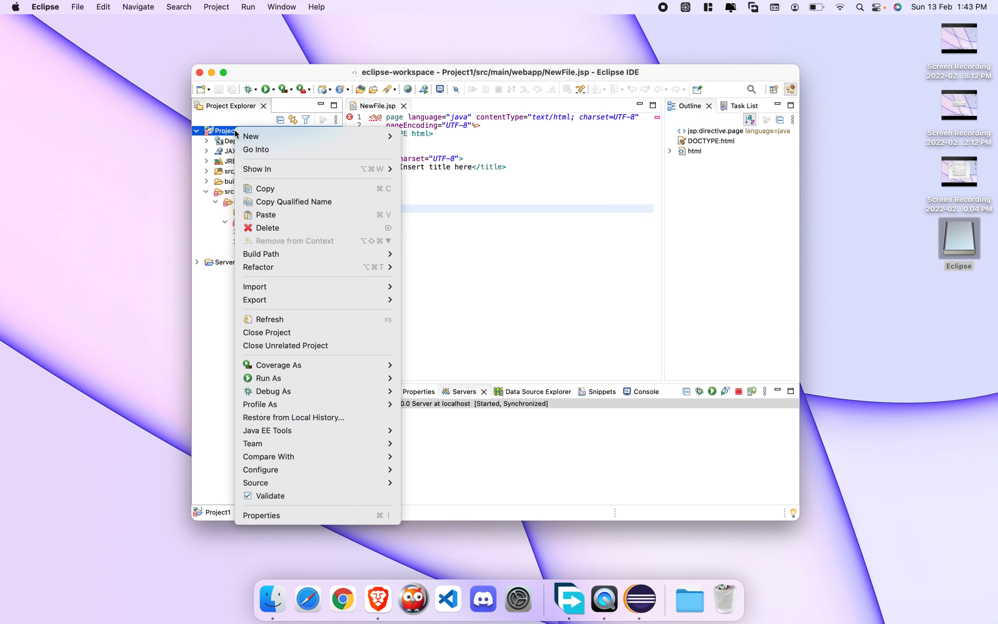
left_click(289, 517)
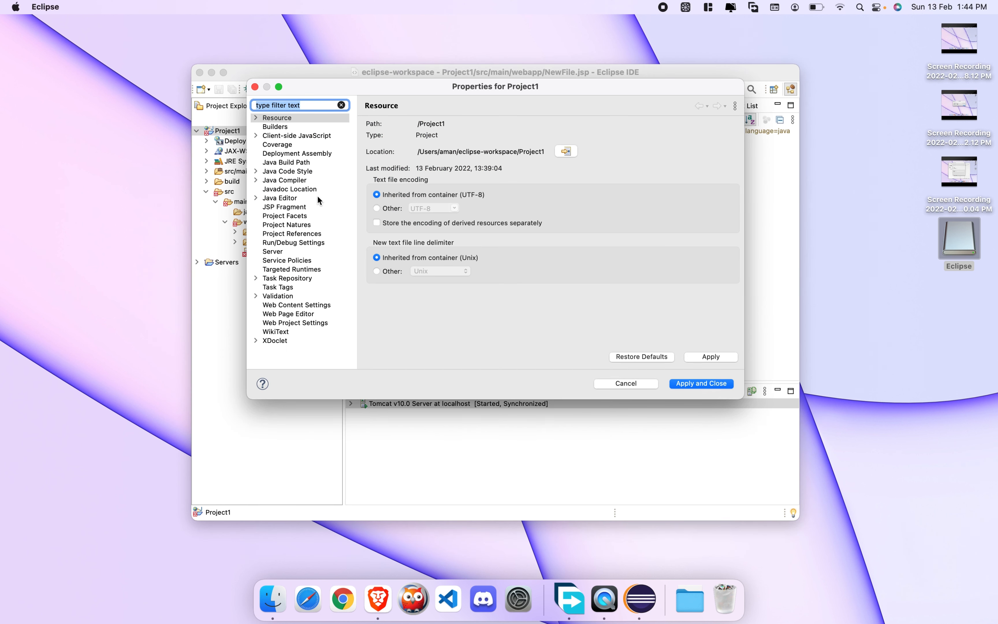
left_click(292, 219)
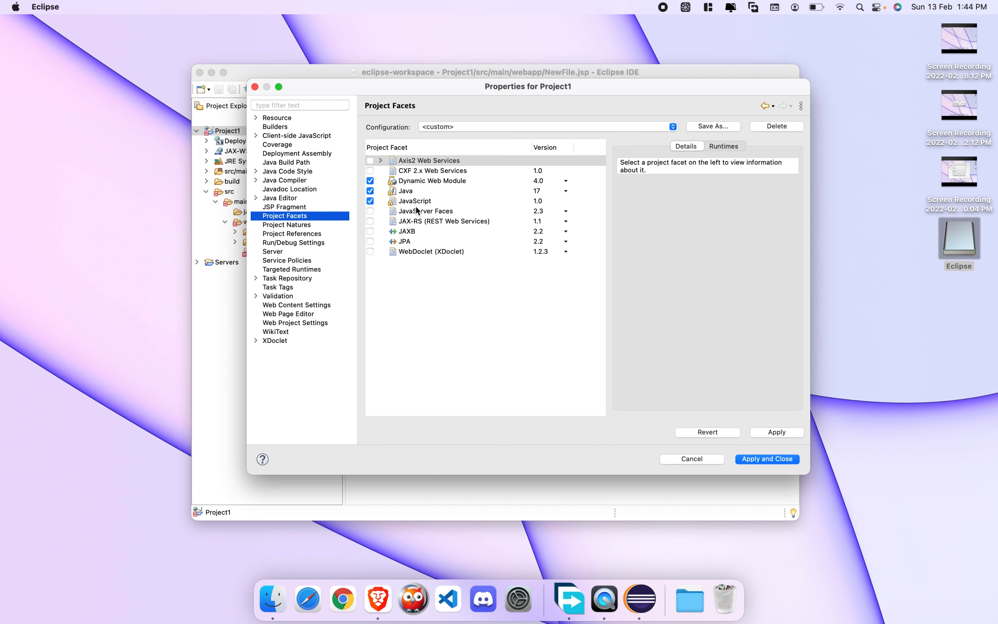
left_click(725, 149)
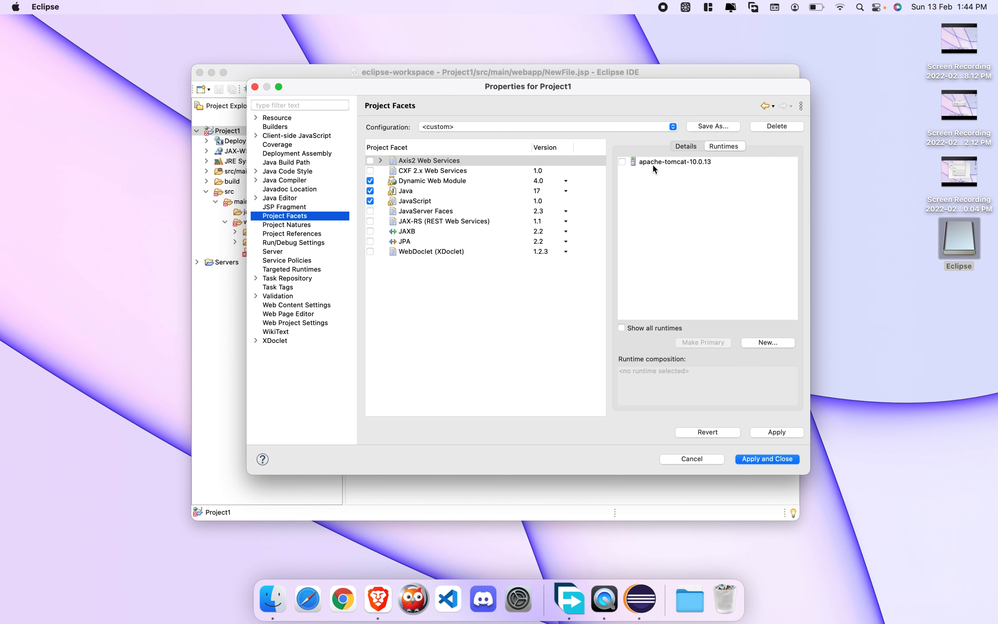
left_click(623, 162)
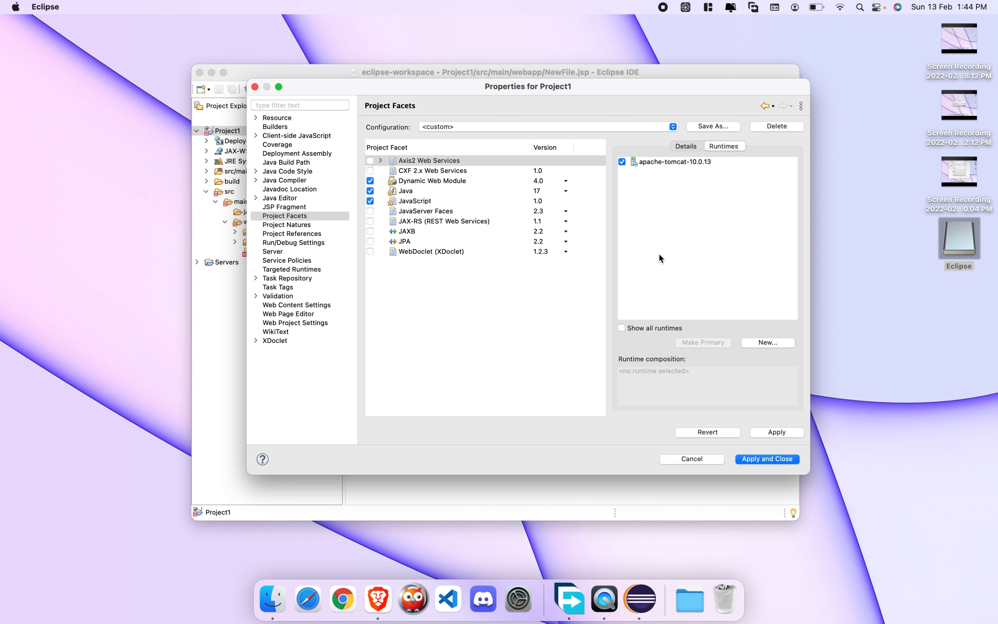
left_click(774, 433)
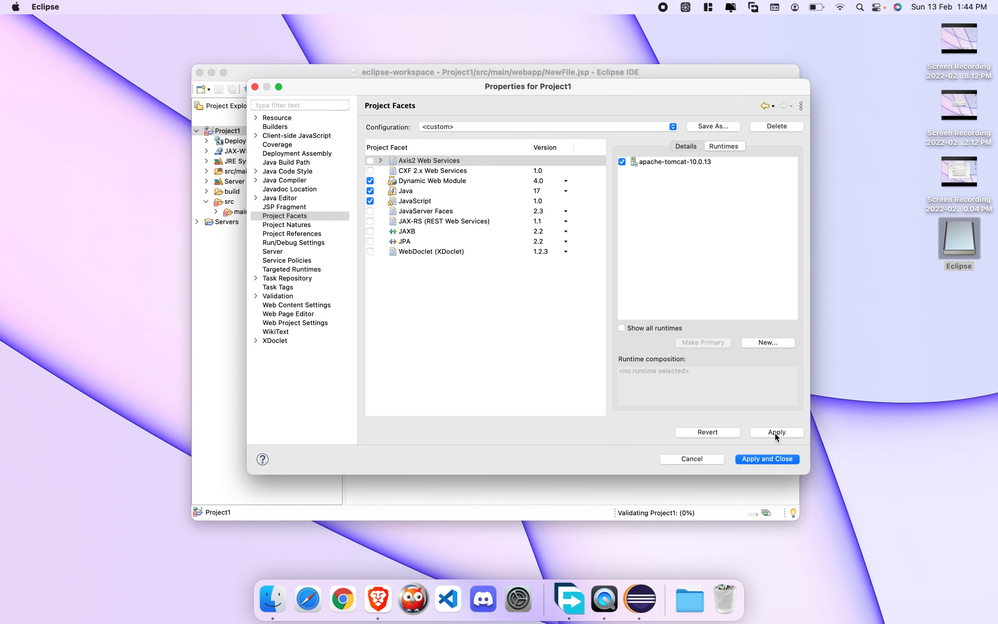
left_click(767, 457)
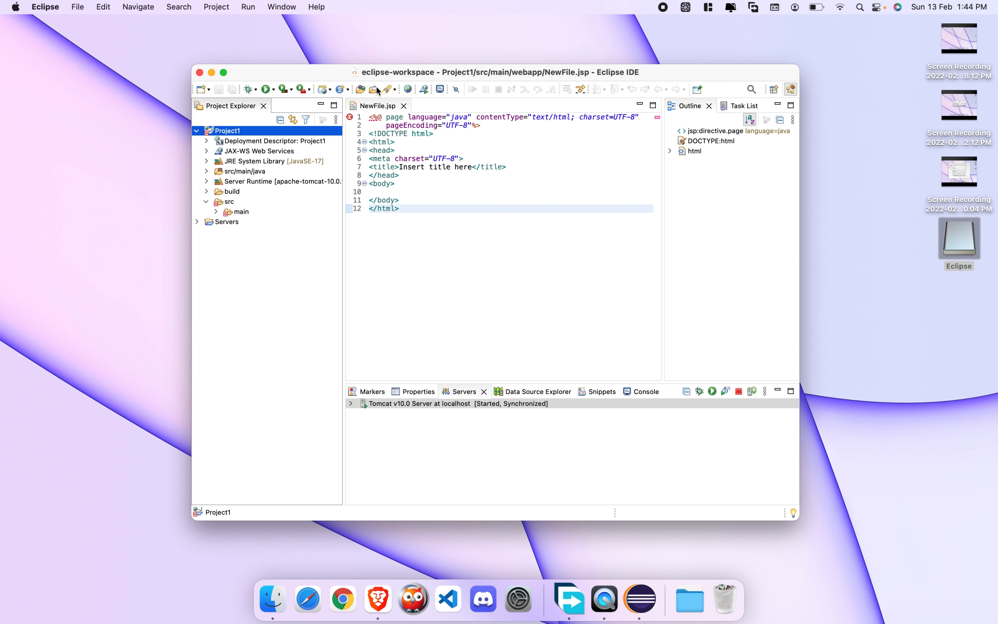
- Close Eclipse and restart it with the default eclipse-workspace directory as the workspace
left_click(200, 73)
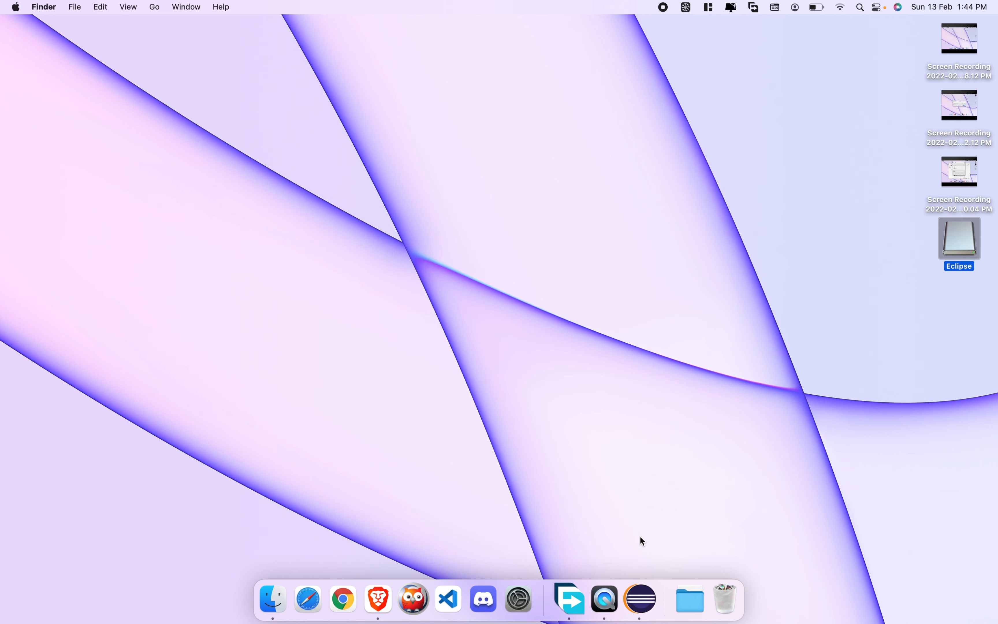
left_click(639, 602)
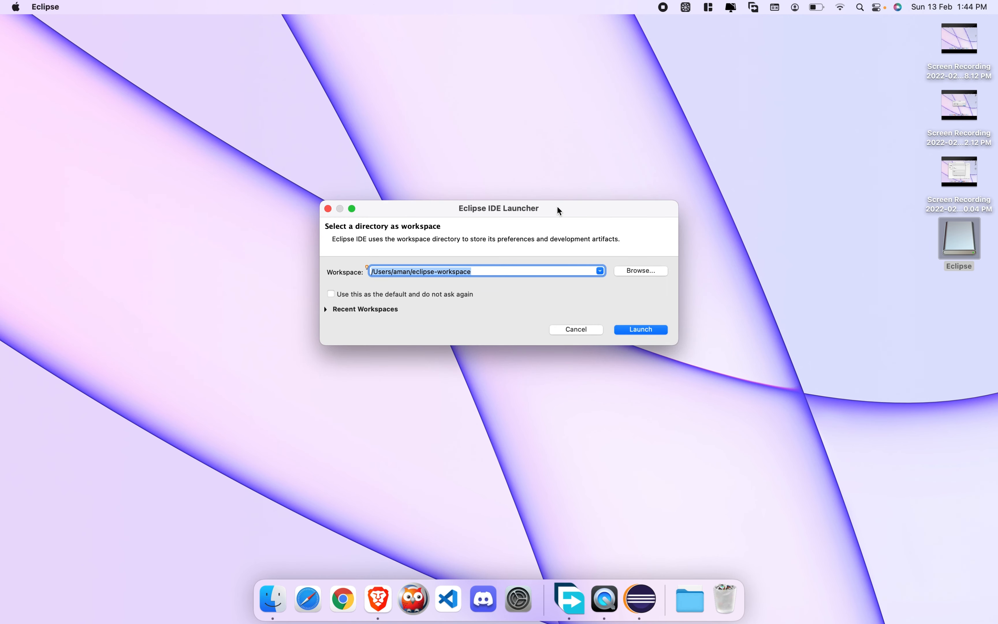
left_click_drag(559, 210, 531, 204)
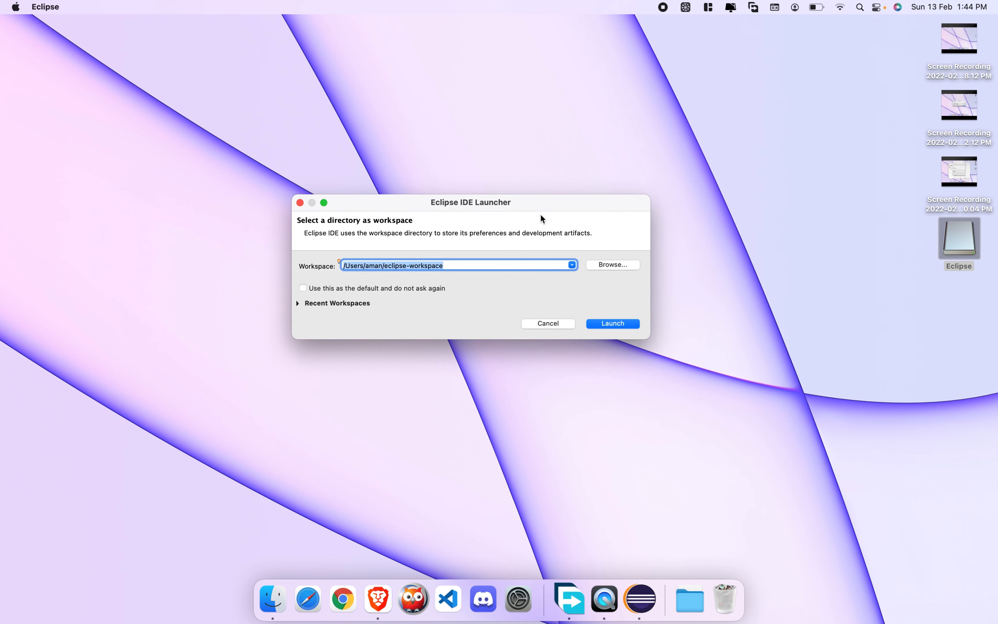
left_click(614, 322)
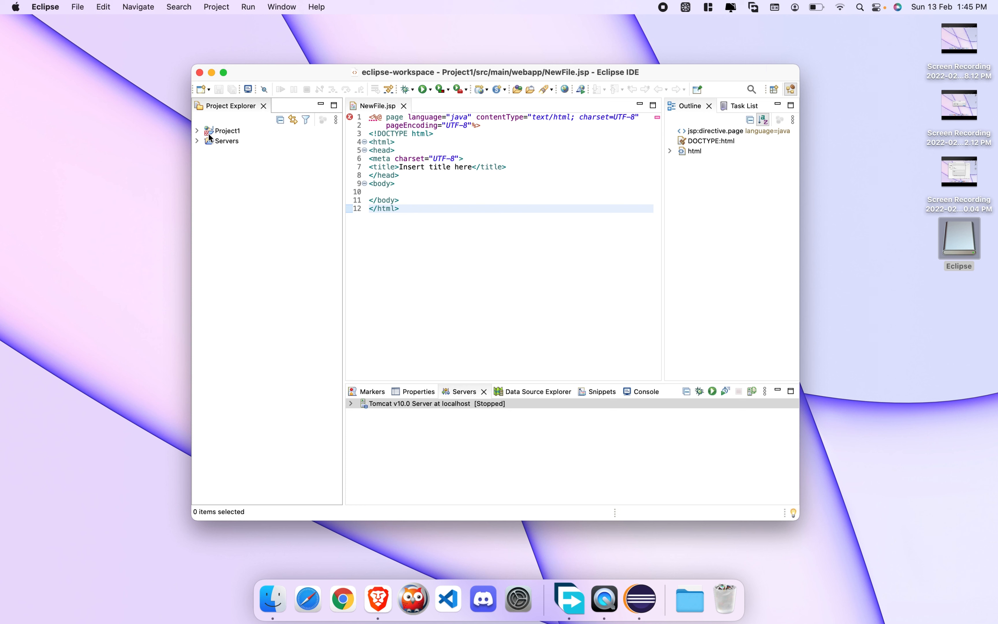
- Expand Project1 in the project tree and start Run on Server for NewFile.jsp
left_click(197, 131)
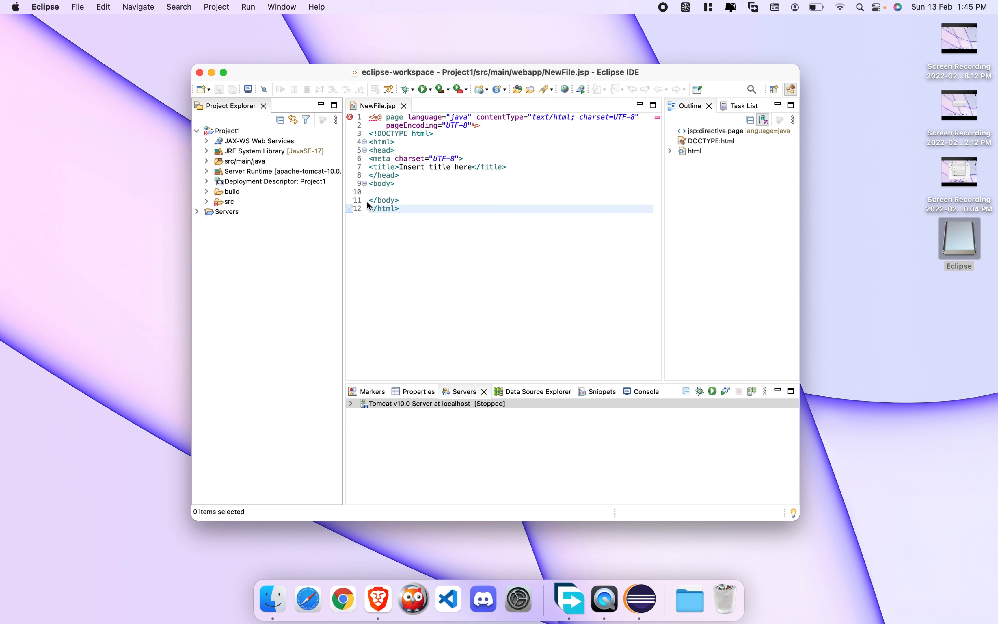
left_click(398, 191)
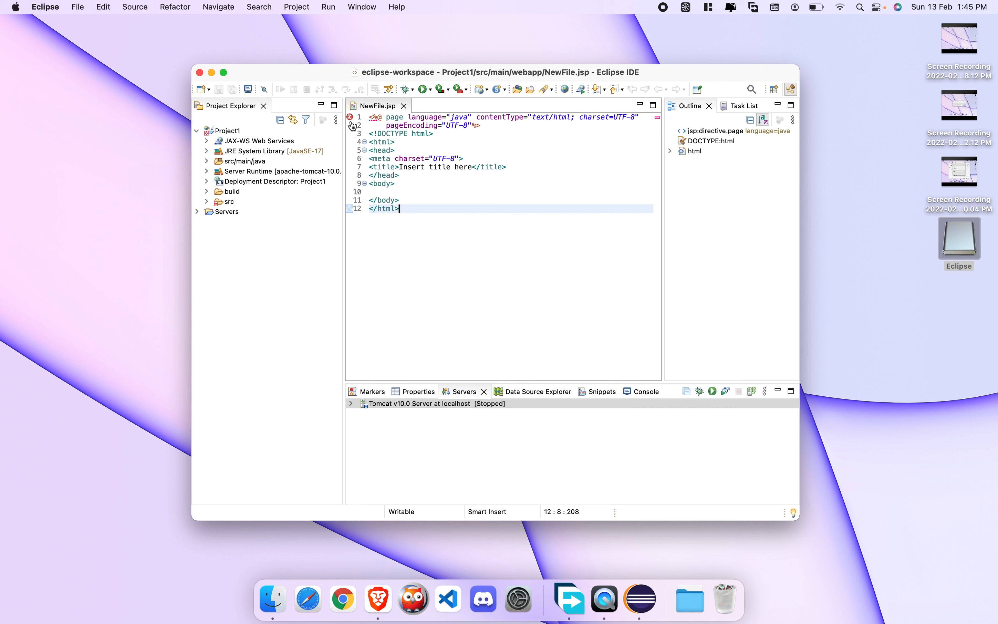
right_click(411, 212)
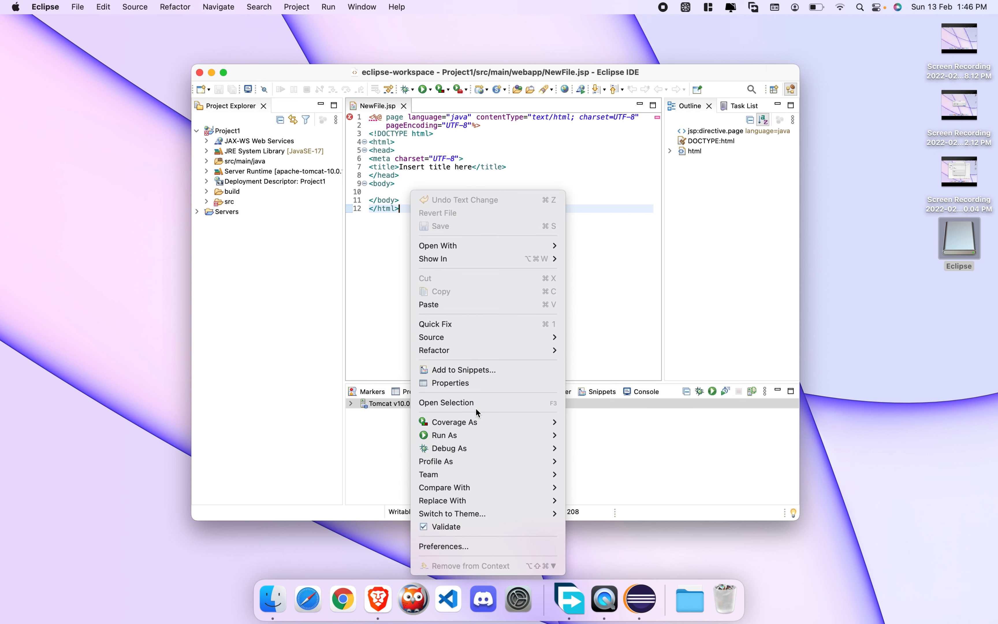
mouse_move(513, 436)
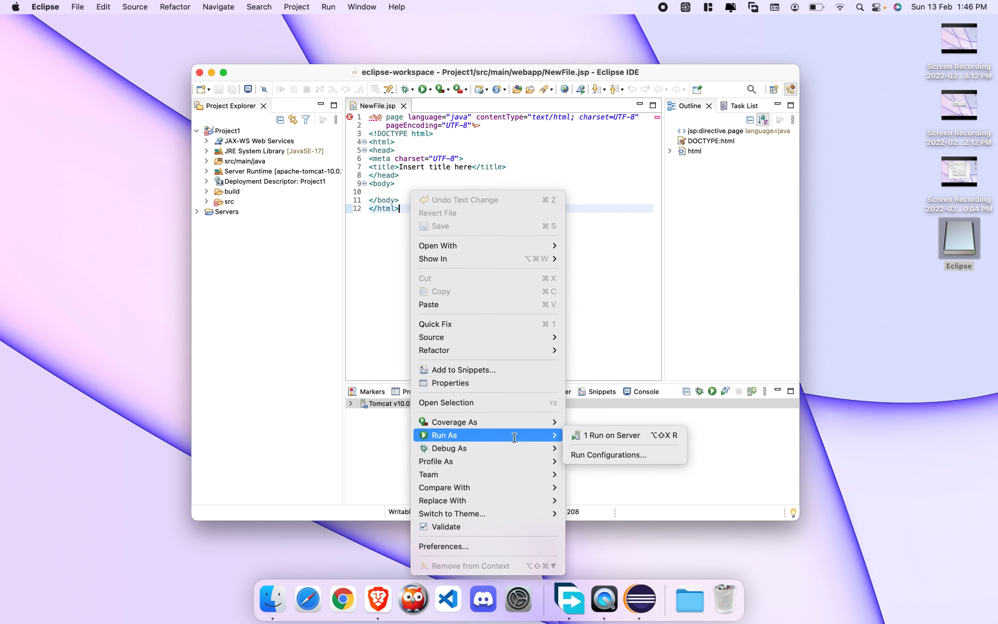
left_click(585, 438)
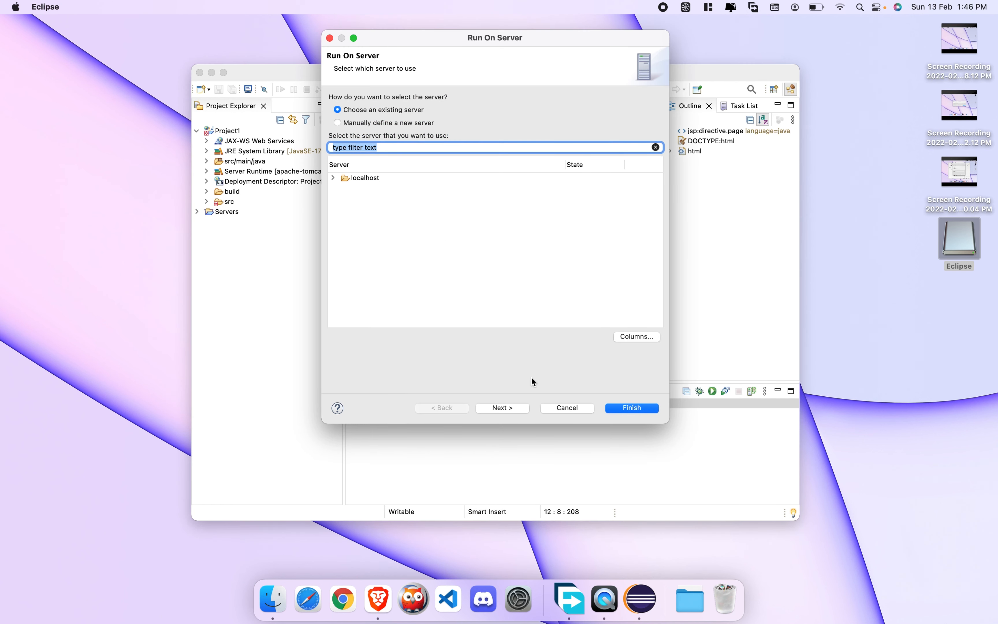
- Choose the existing Tomcat v10.0 Server at localhost, check that Project1 is configured on it, and finish the server run setup
left_click(525, 407)
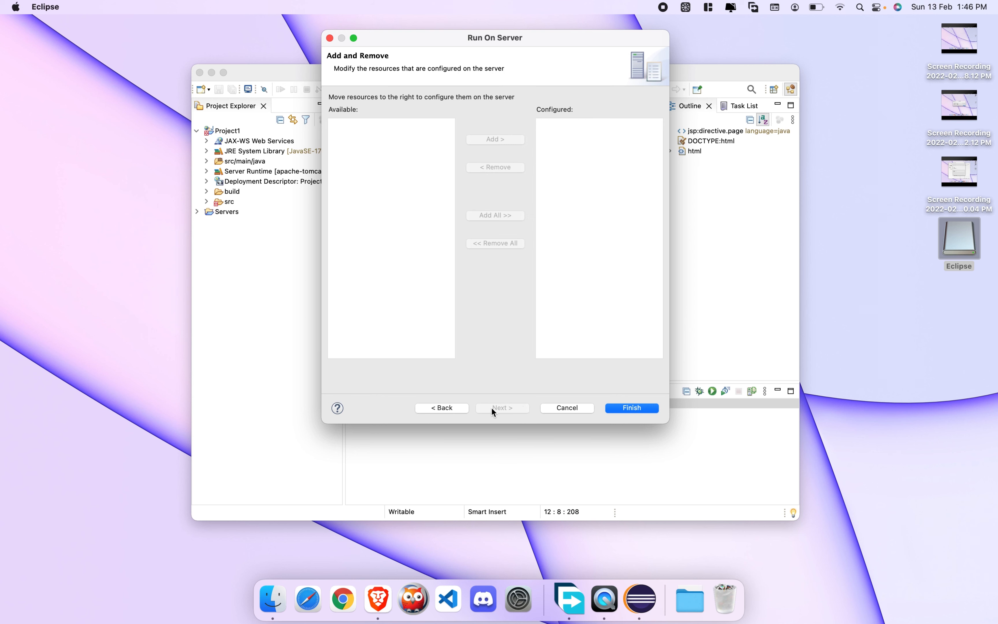
left_click(456, 407)
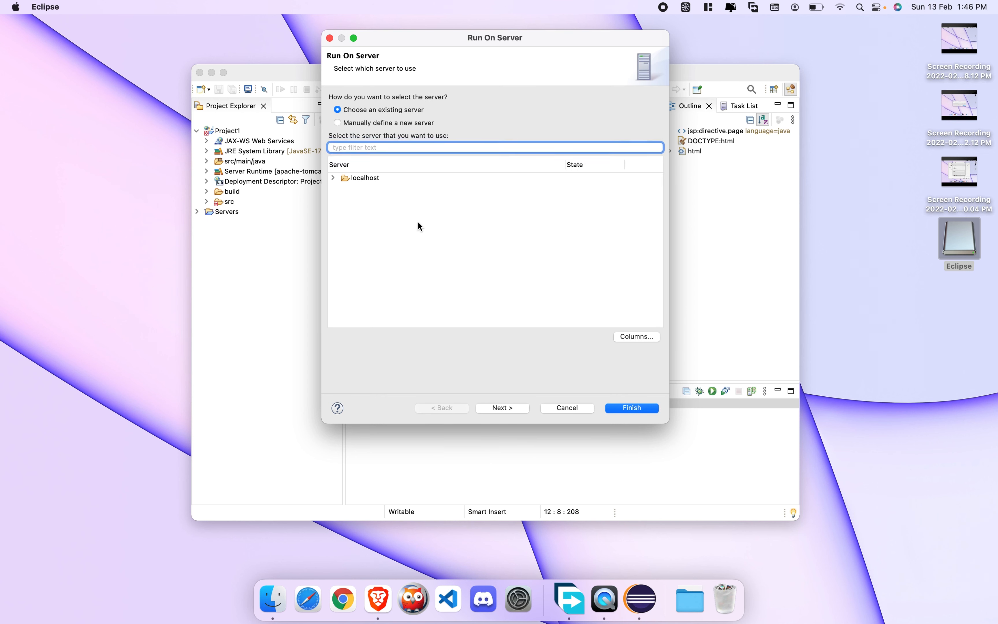
left_click(333, 178)
left_click(371, 188)
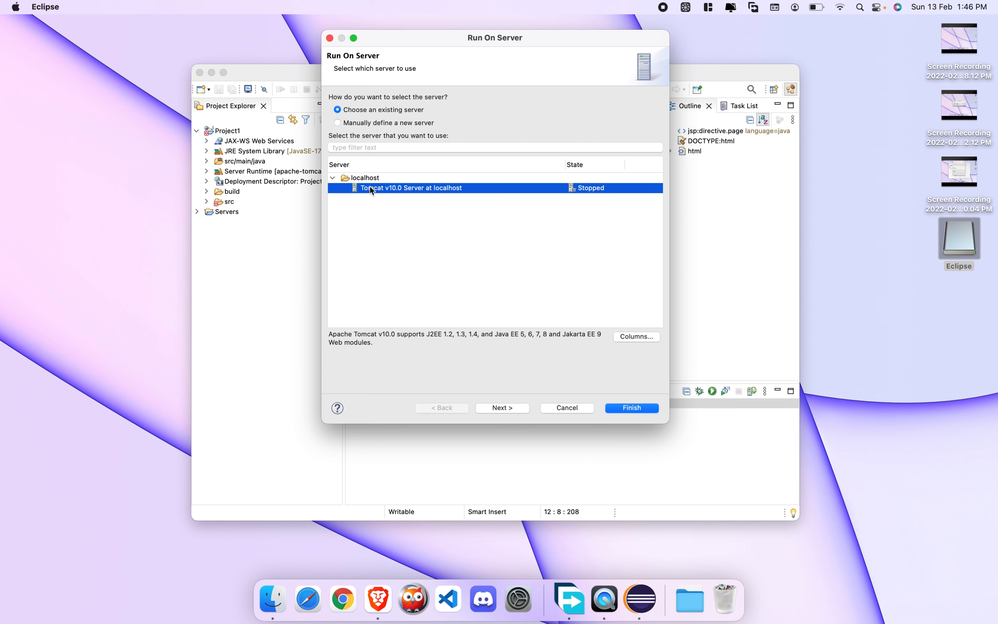
left_click(515, 407)
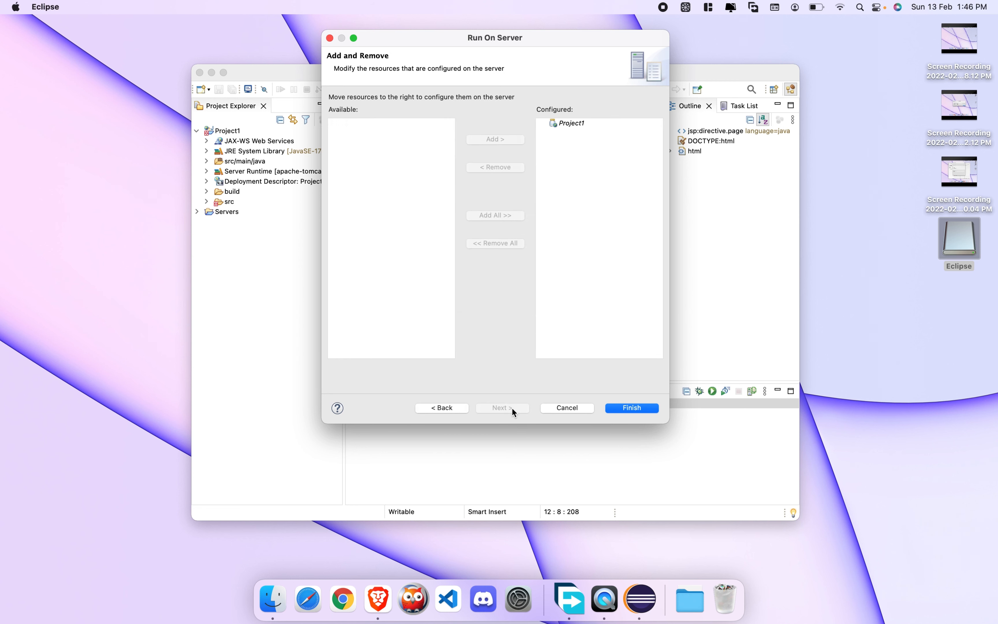
left_click(575, 121)
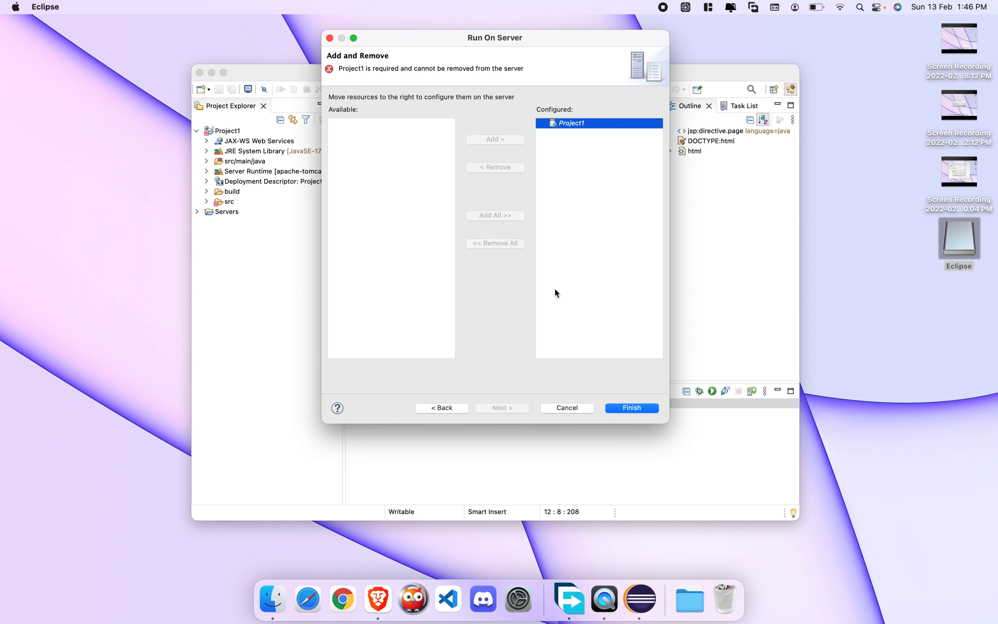
left_click(630, 409)
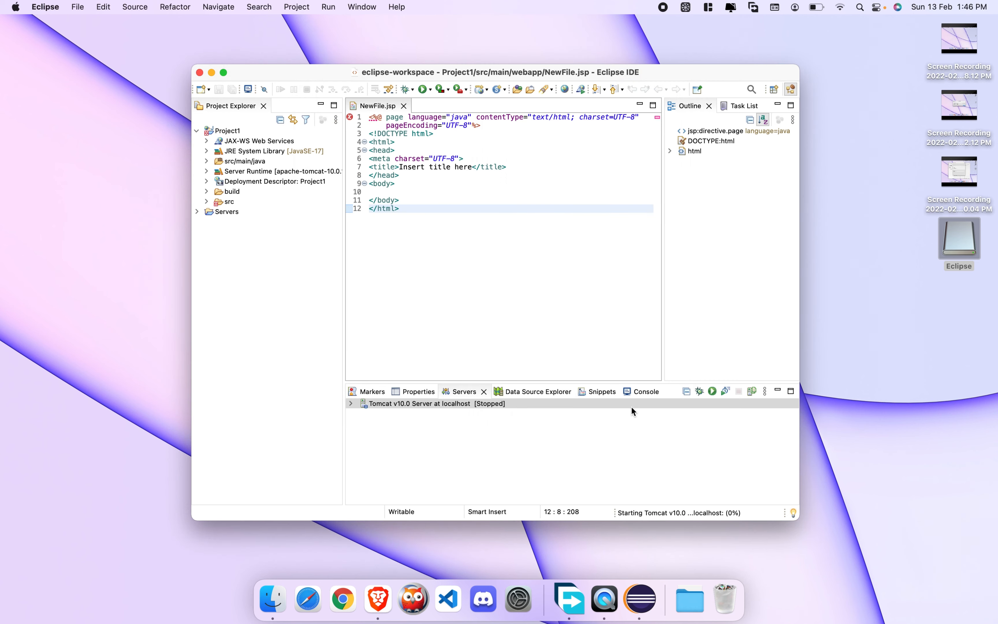